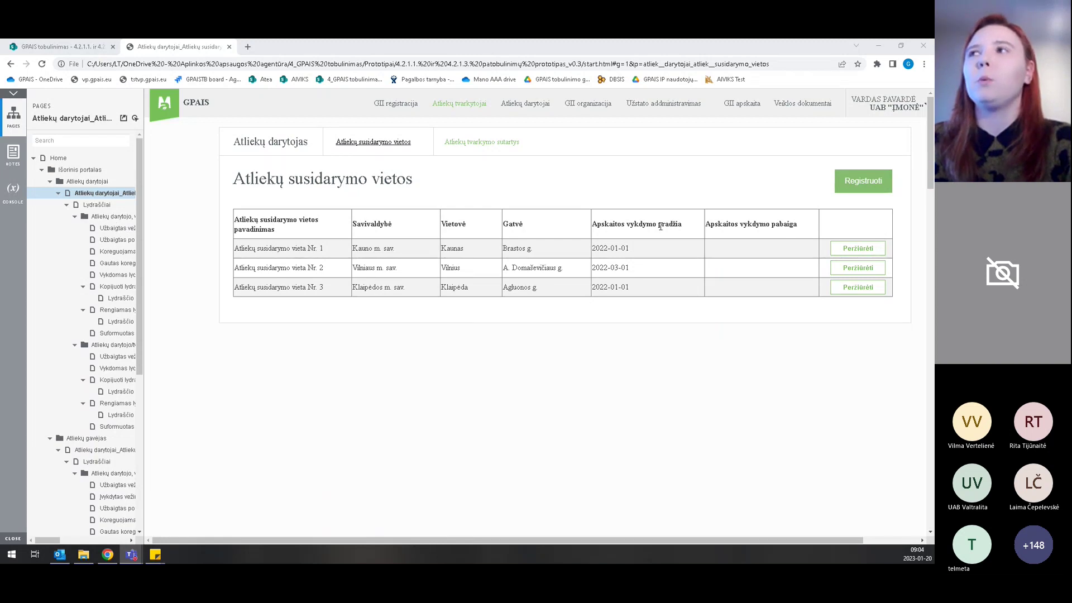
Open Atliekų susidarymo vieta Nr. 1 and review the entries in its Lydraščiai list.
click(850, 252)
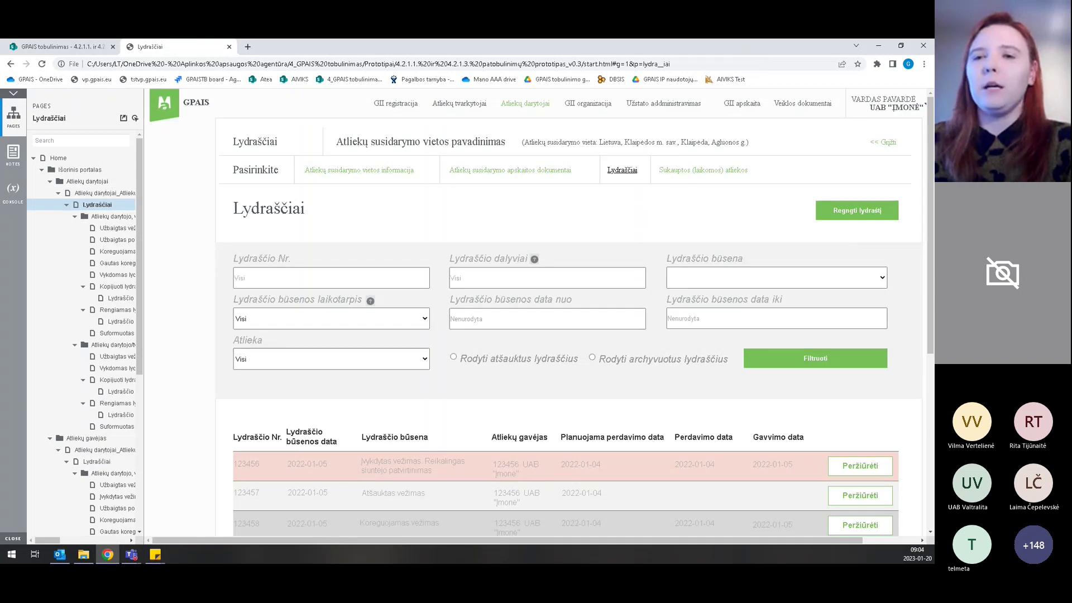
scroll(781, 252, down, 3)
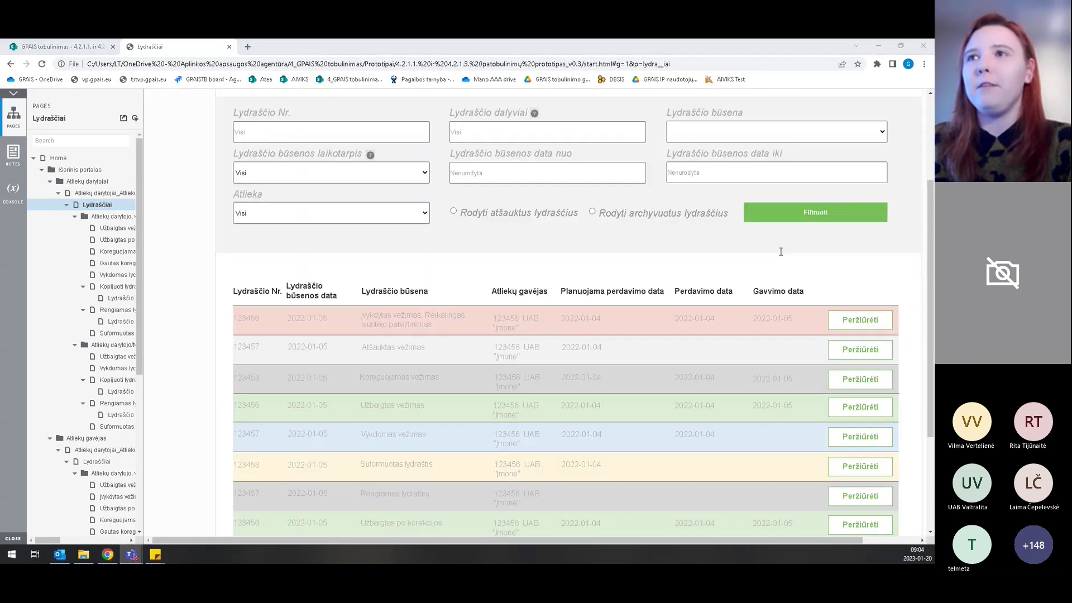
scroll(782, 253, down, 2)
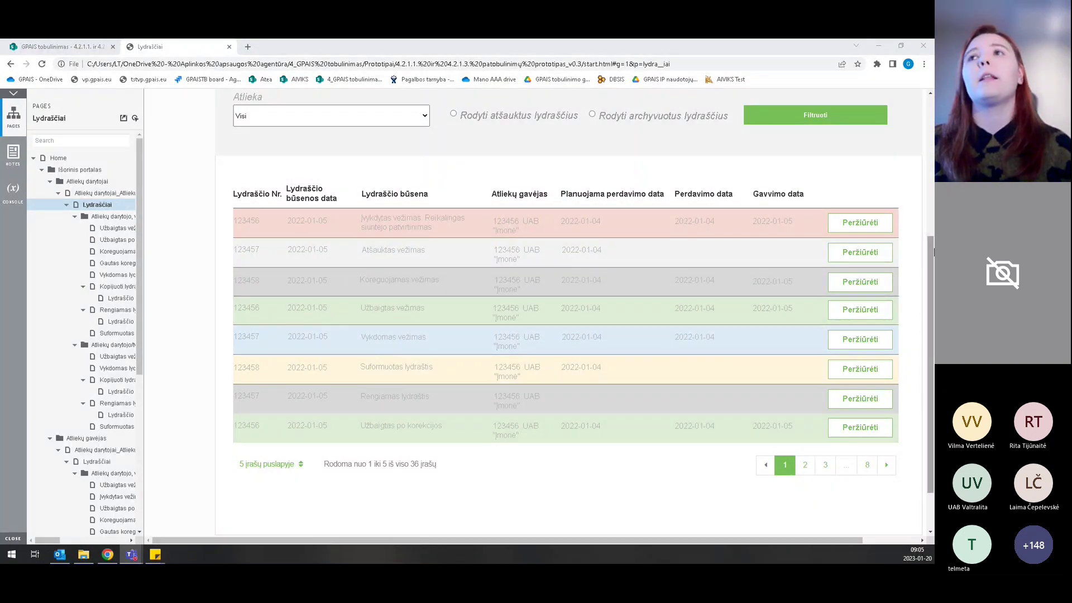
scroll(884, 240, up, 3)
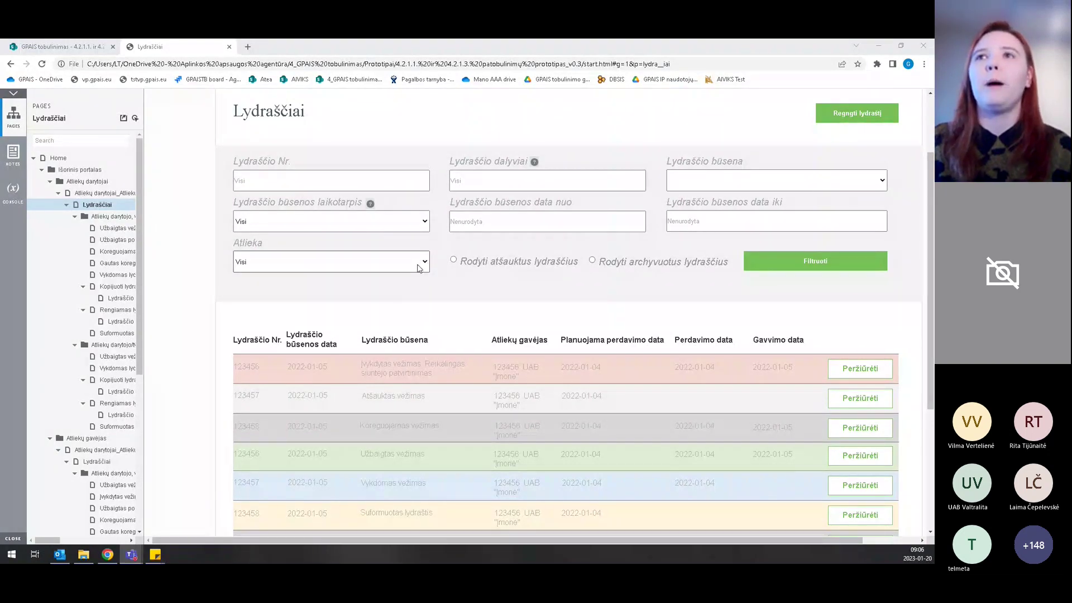
Check the options of the Atlieka filter and look over the filter section and the lydraščiai table.
click(388, 261)
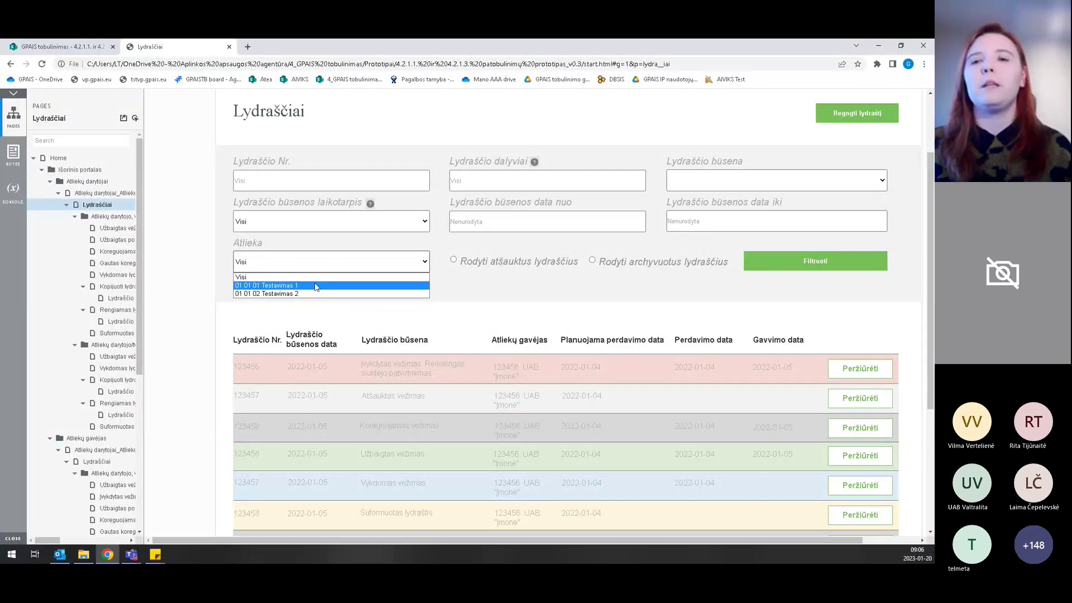
click(320, 556)
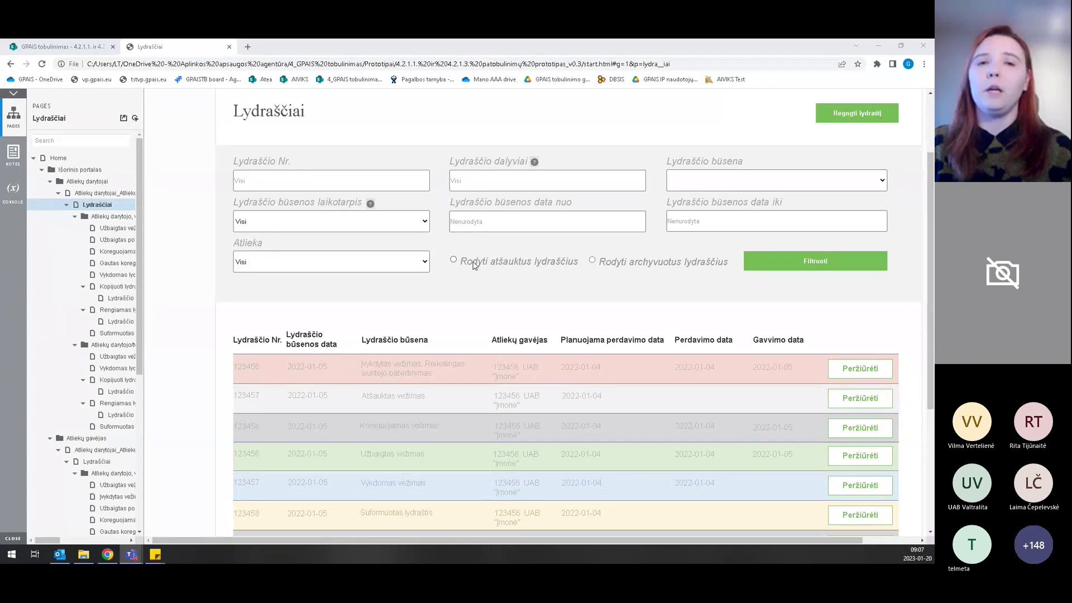
scroll(854, 257, up, 2)
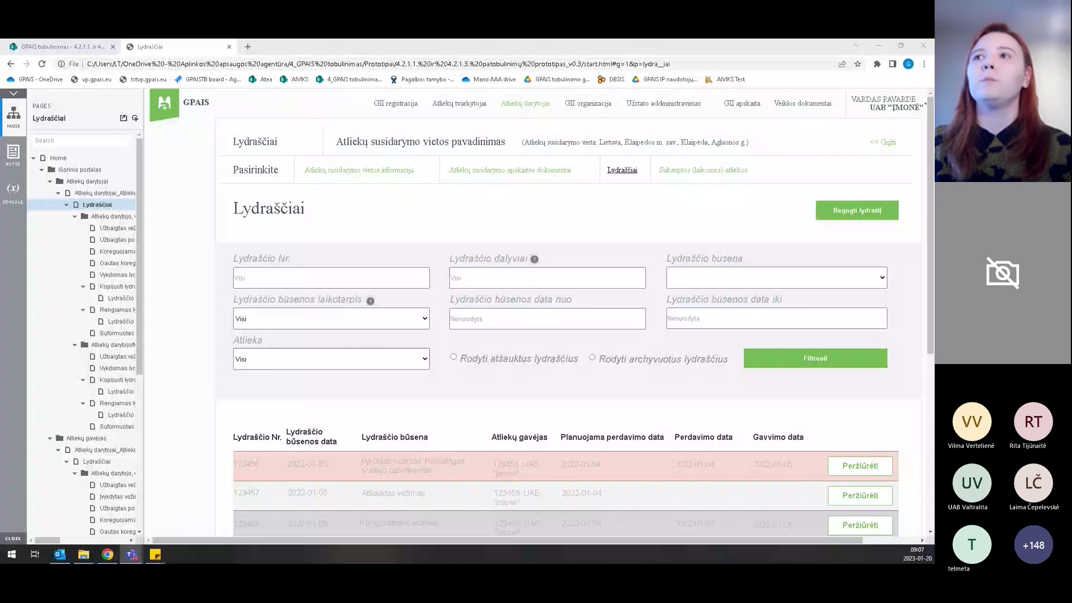
scroll(624, 266, down, 3)
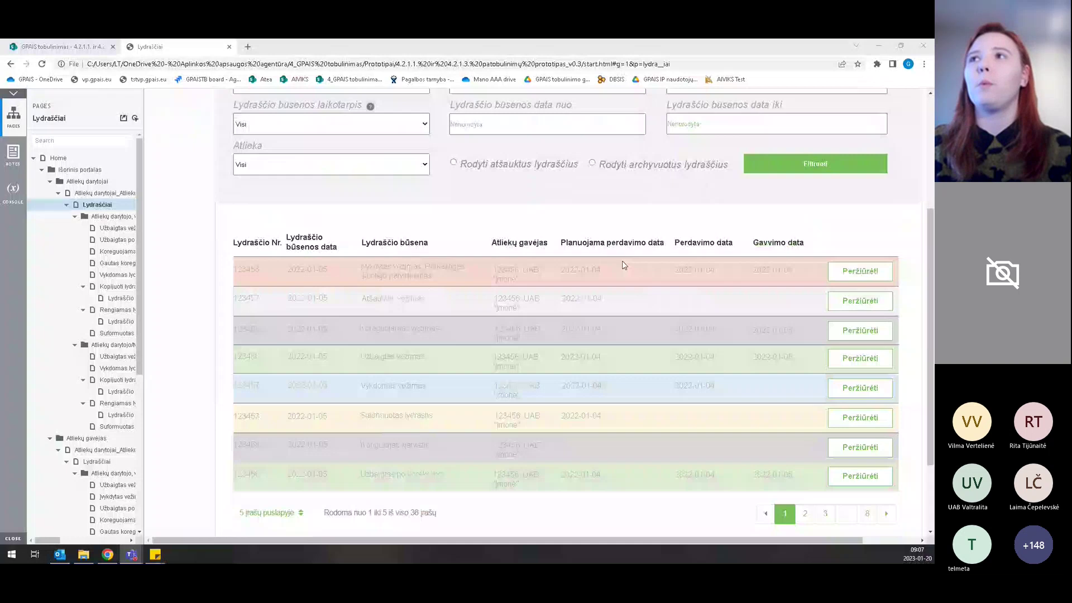
scroll(624, 265, up, 3)
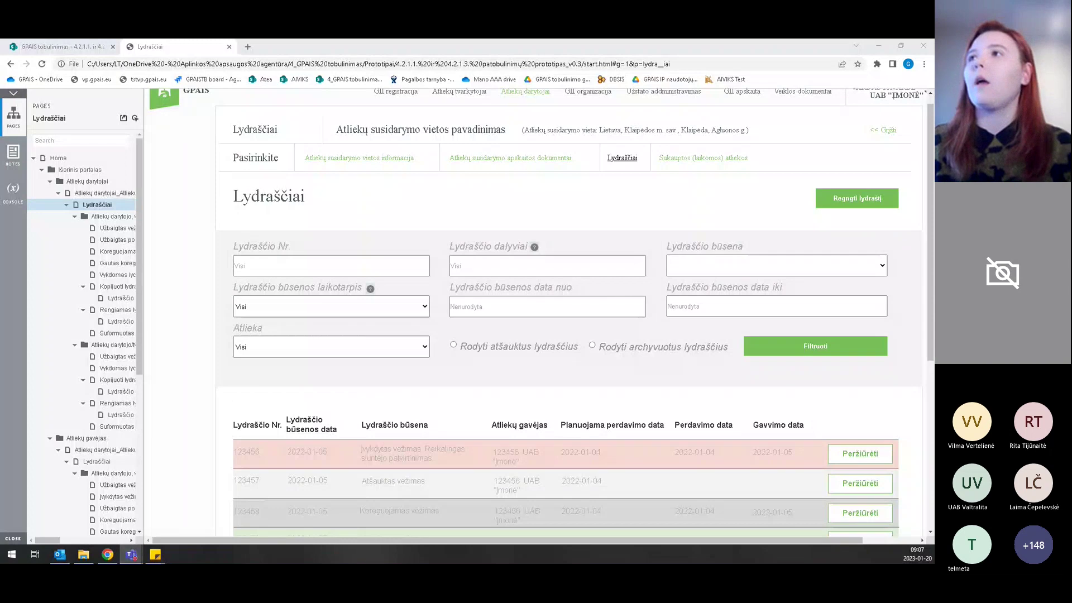
click(859, 198)
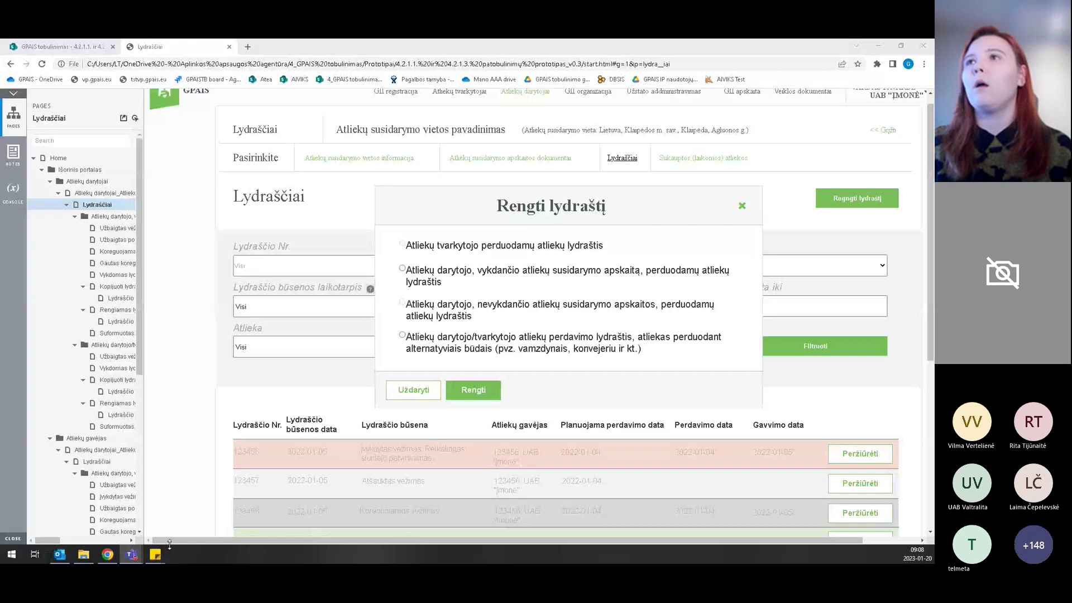
drag(413, 272, 408, 271)
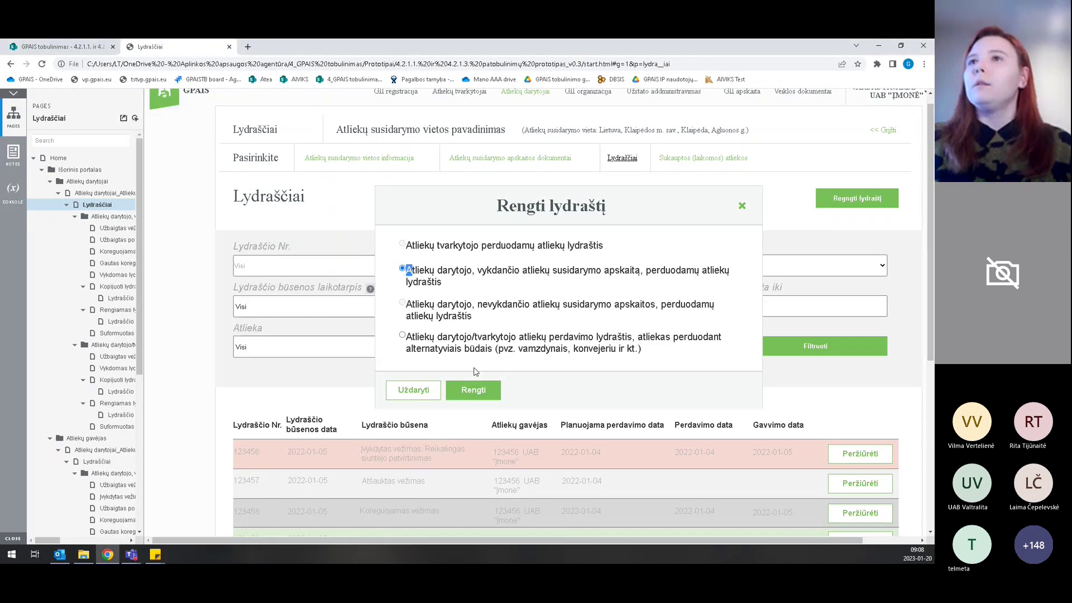
click(473, 390)
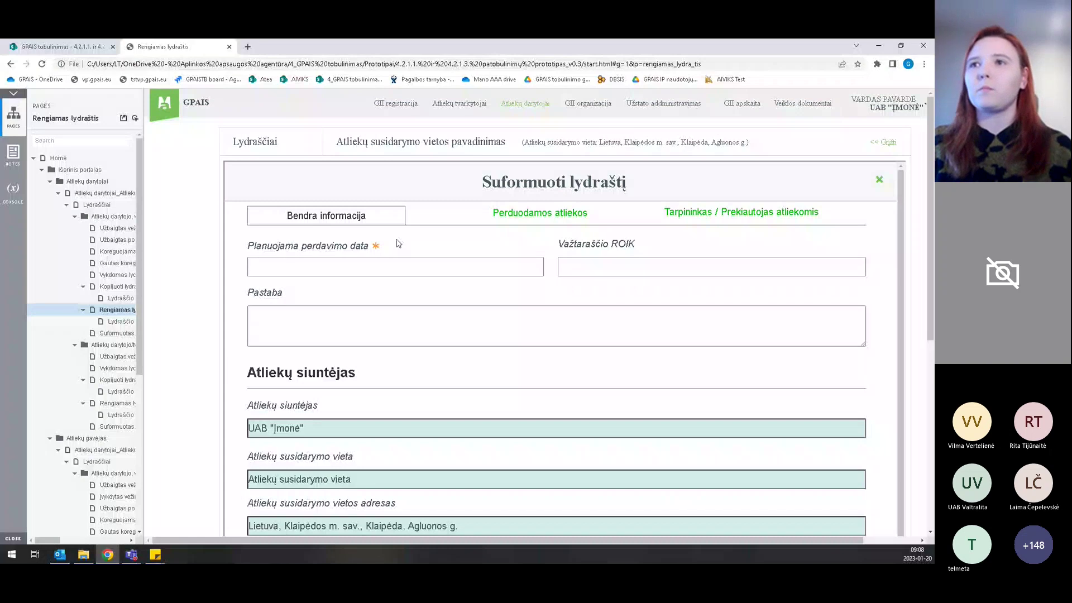
scroll(398, 244, down, 6)
scroll(404, 455, up, 2)
scroll(498, 400, up, 5)
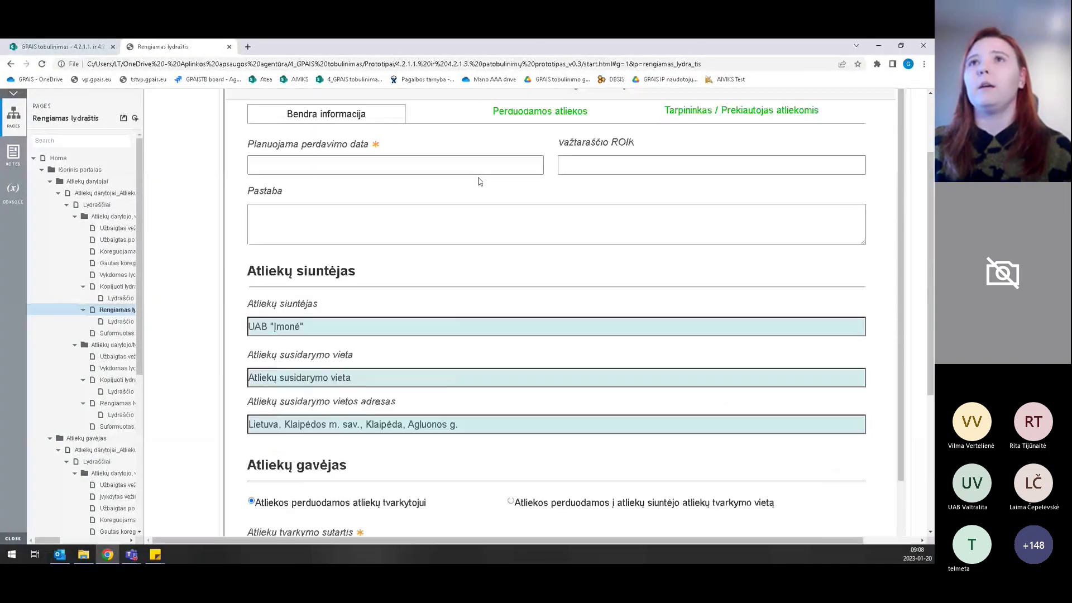
Return to the Lydraščiai page and start a new lydraštis of type "Atliekų darytojo, vykdančio atliekų susidarymo apskaitą, perduodamų atliekų lydraštis".
click(92, 206)
click(841, 222)
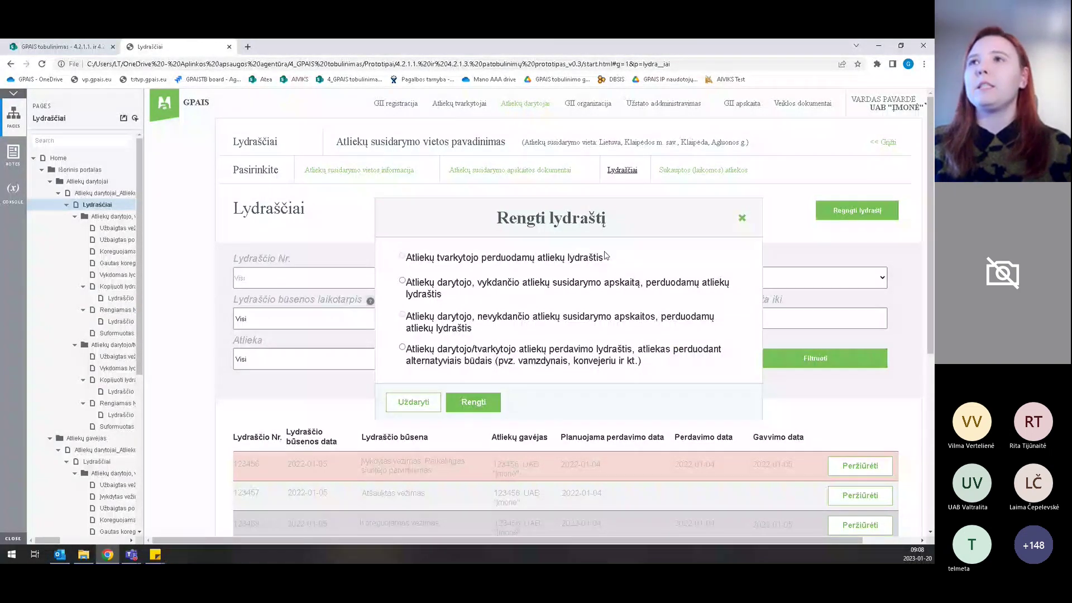
click(408, 284)
click(481, 402)
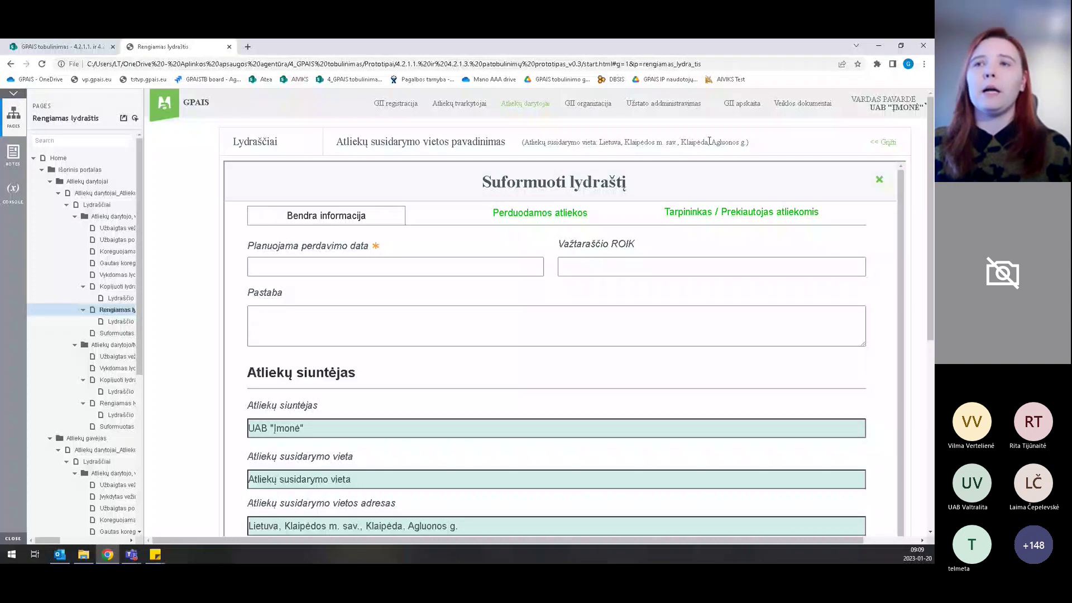
Examine the Bendra informacija and Perduodamos atliekos sections of the Suformuoti lydraštį form, including the sender, recipient and carrier fields.
scroll(334, 364, down, 8)
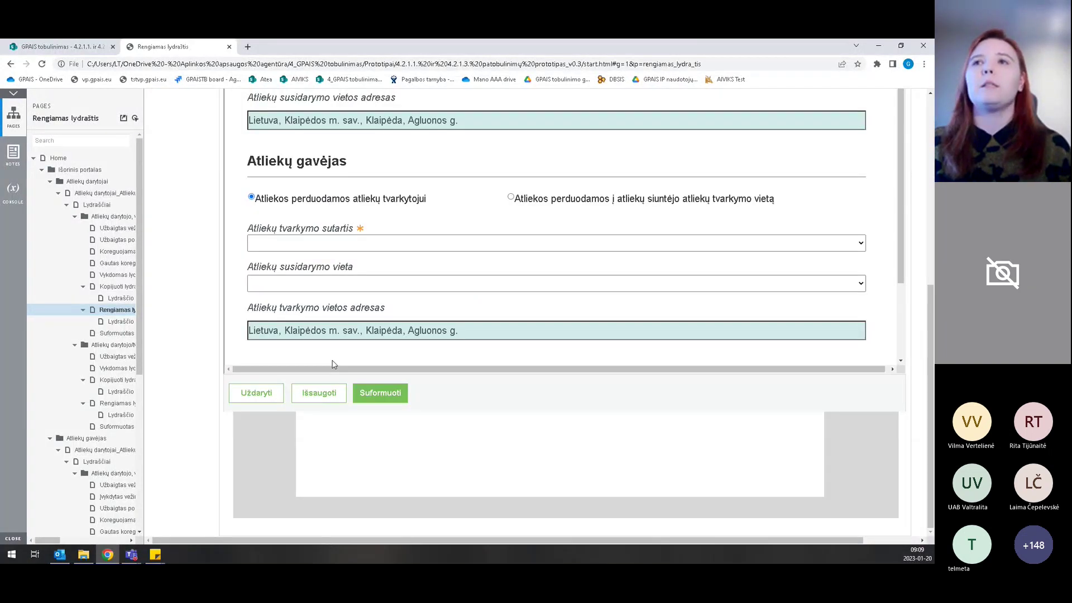
scroll(503, 338, up, 5)
scroll(504, 338, up, 3)
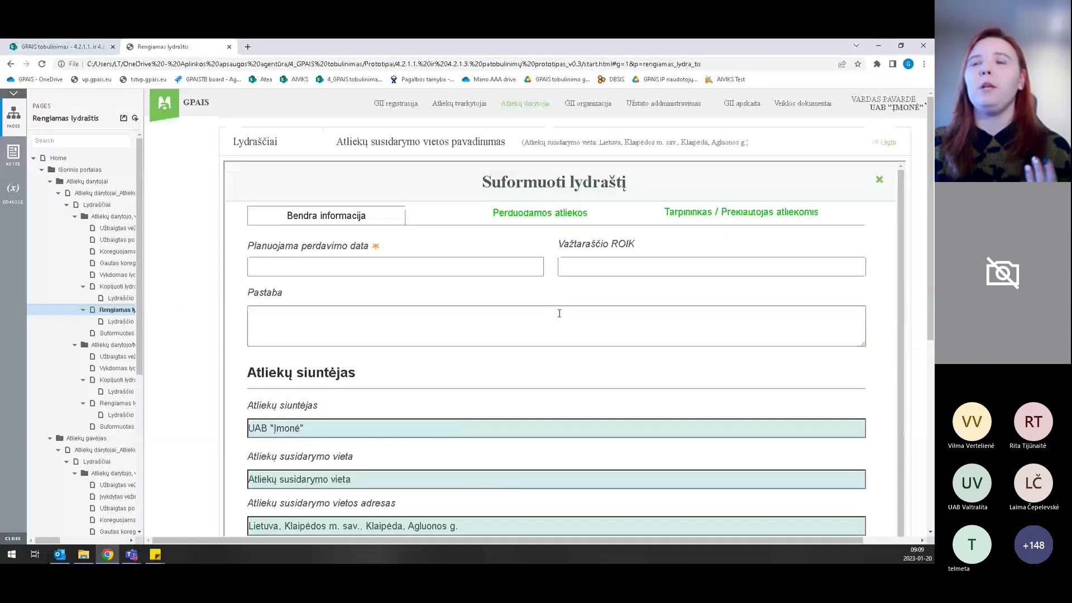
scroll(570, 221, down, 3)
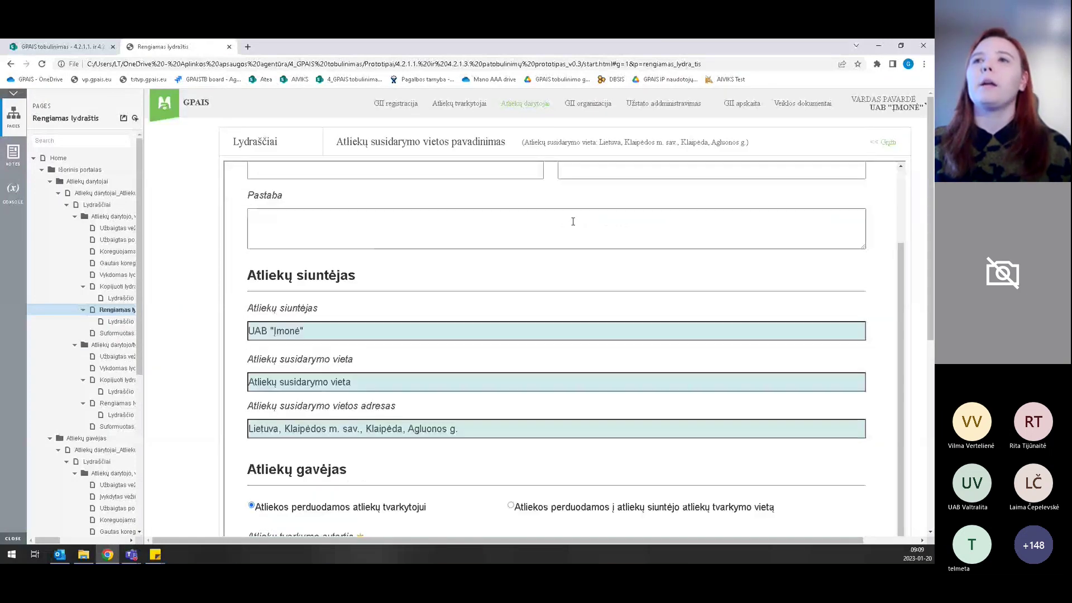
scroll(577, 225, down, 6)
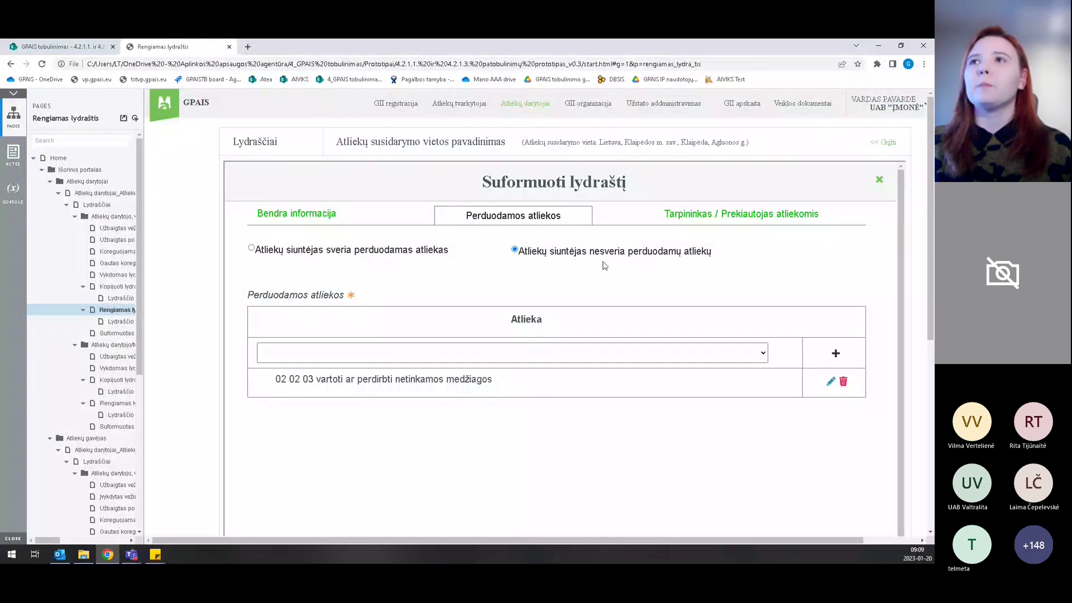
click(348, 212)
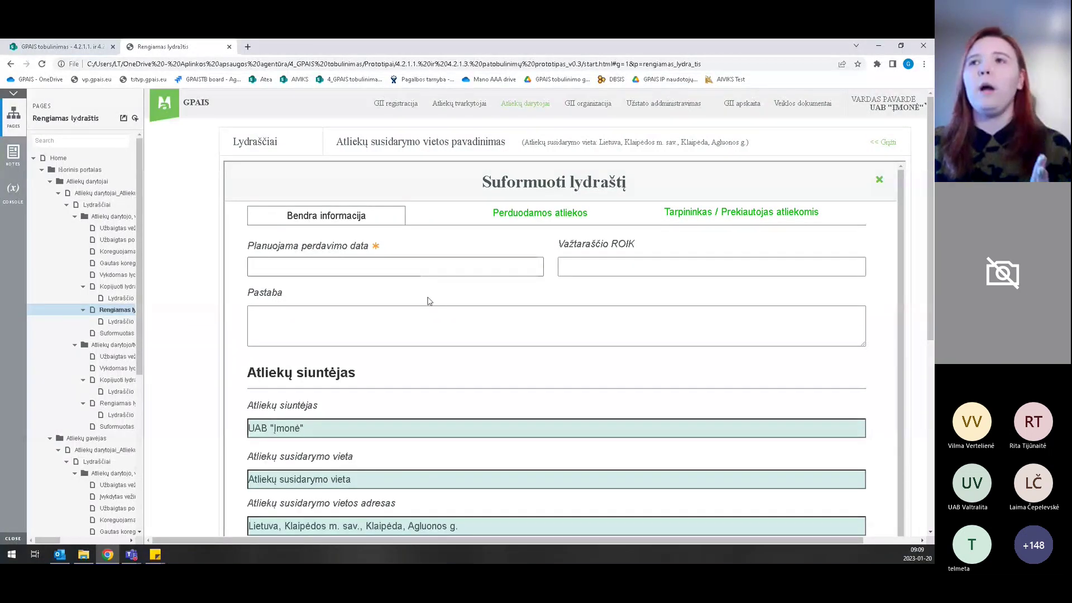
scroll(426, 299, down, 10)
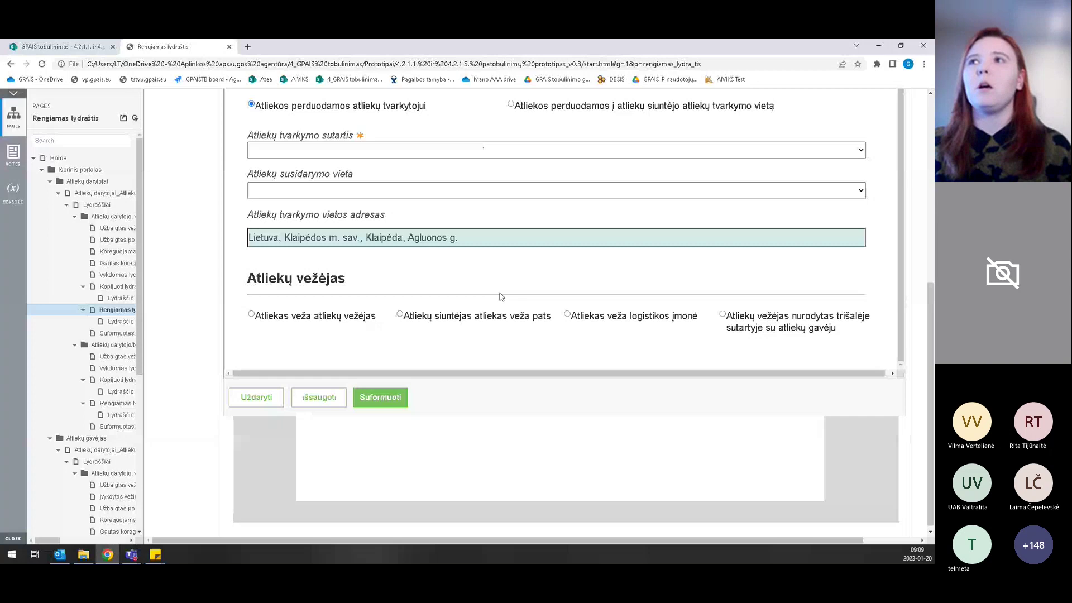
scroll(500, 297, up, 4)
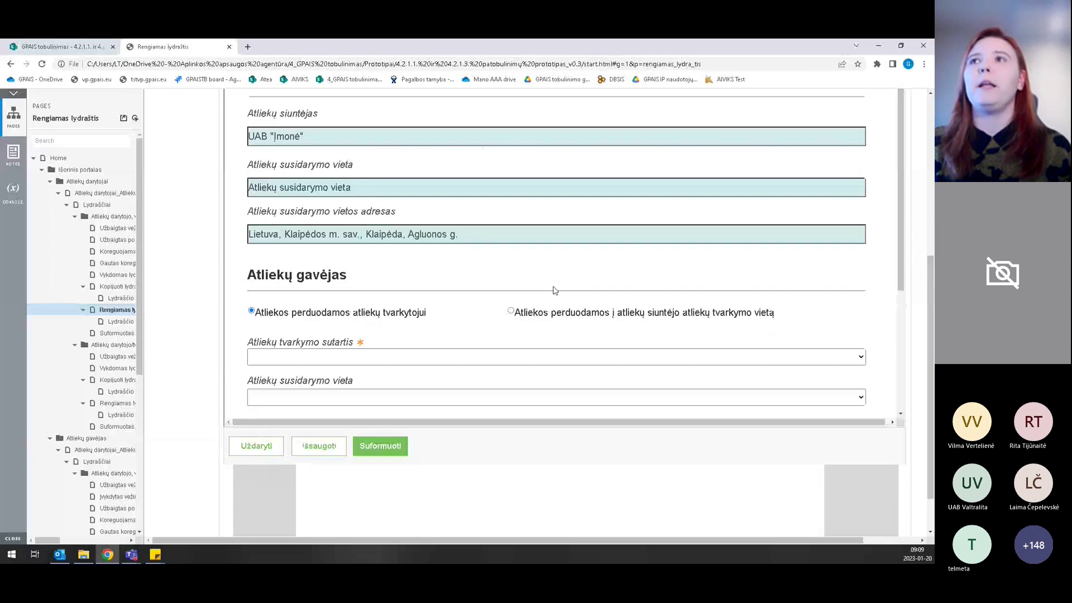
scroll(613, 232, up, 5)
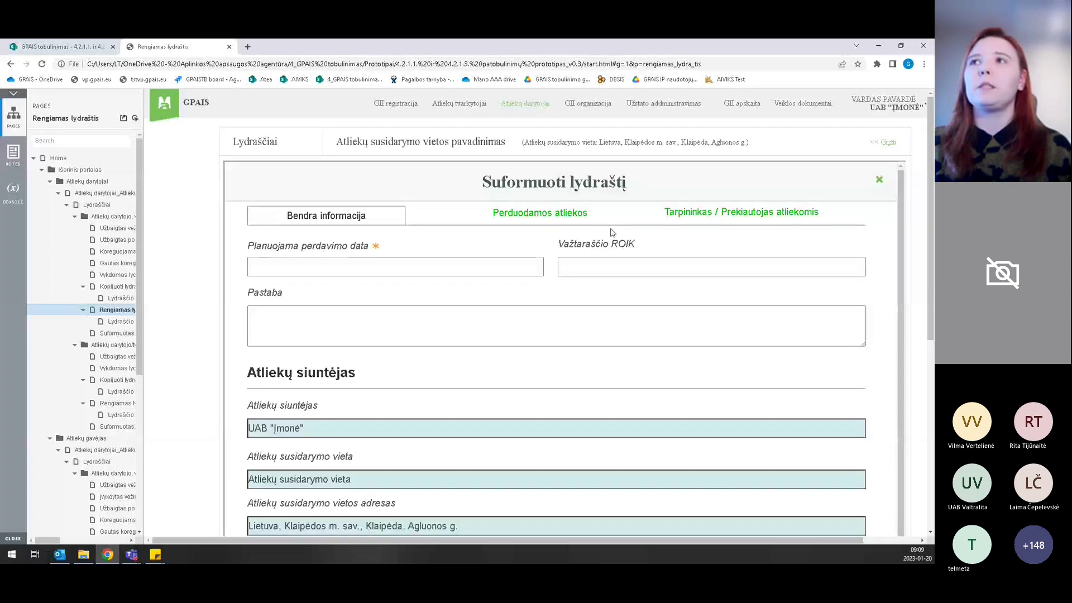
scroll(613, 233, down, 10)
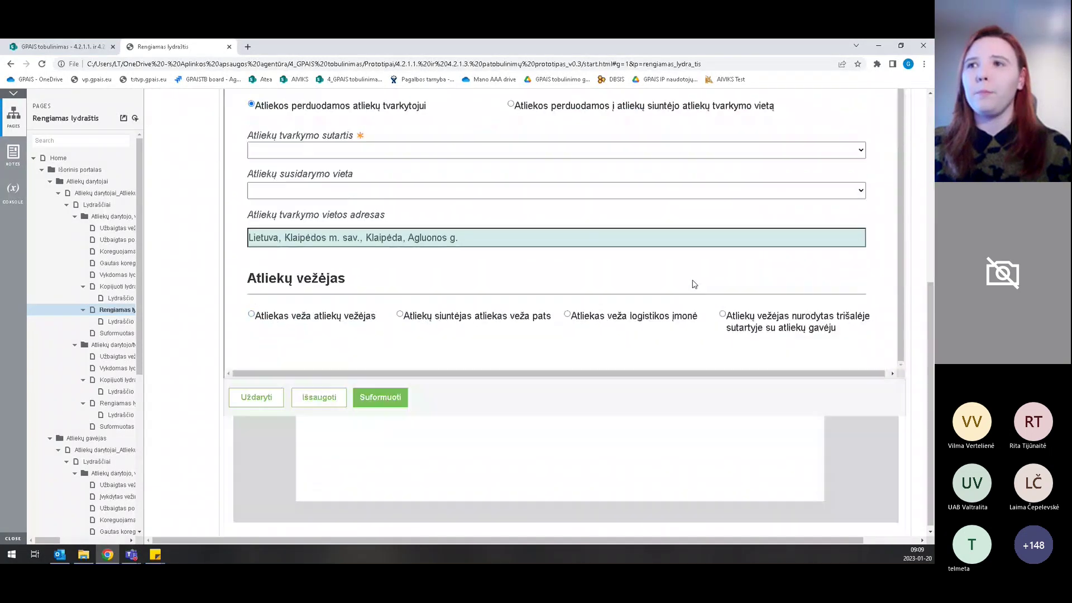
scroll(364, 196, up, 10)
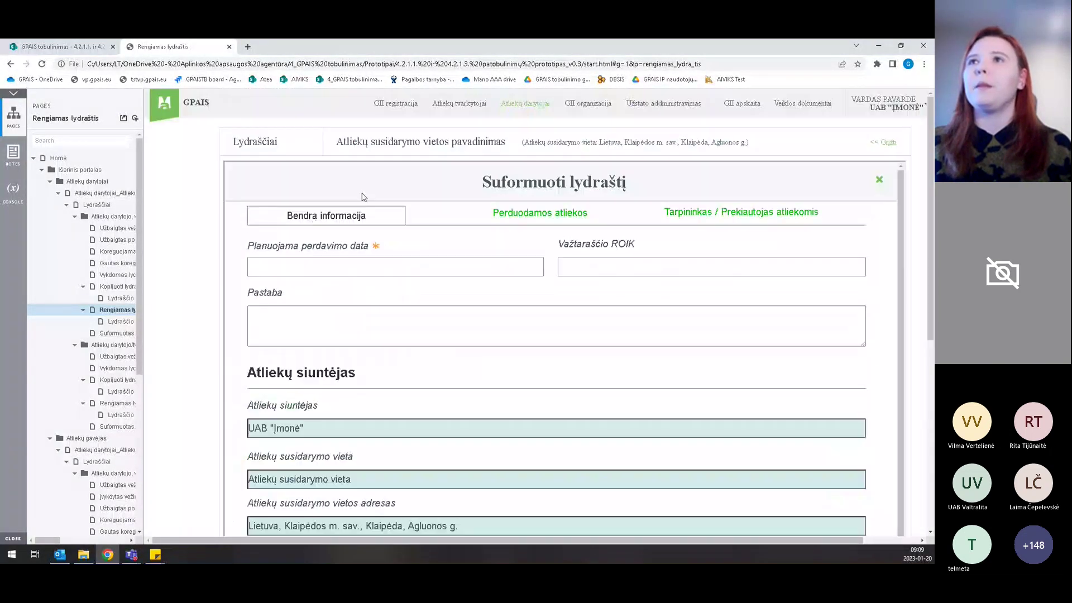
Form the lydraštis from the Suformuoti lydraštį form, leaving Planuojama perdavimo data empty.
click(472, 266)
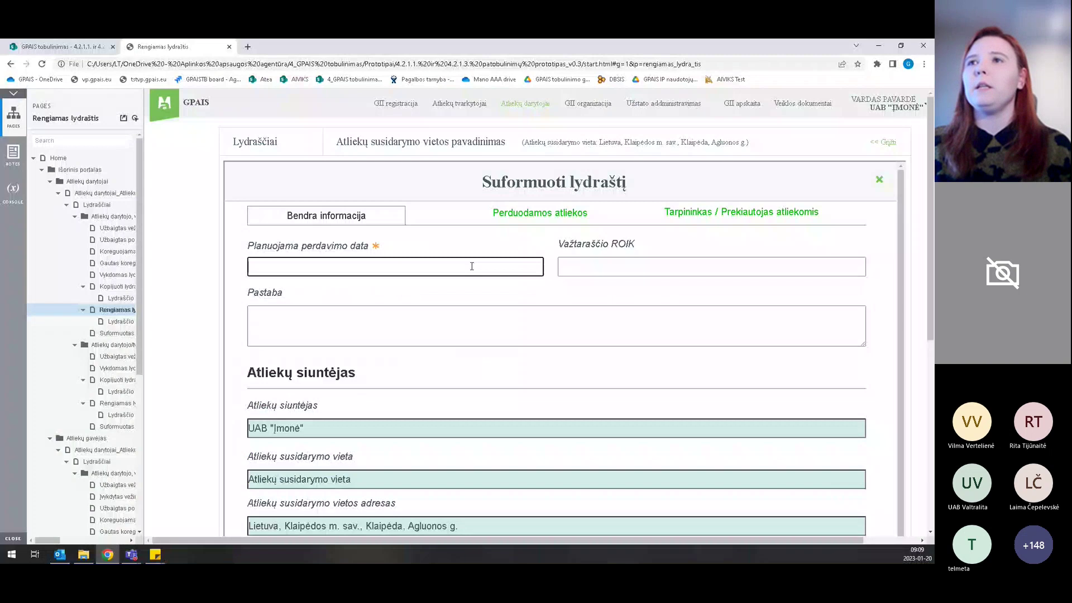
scroll(384, 395, down, 10)
click(381, 393)
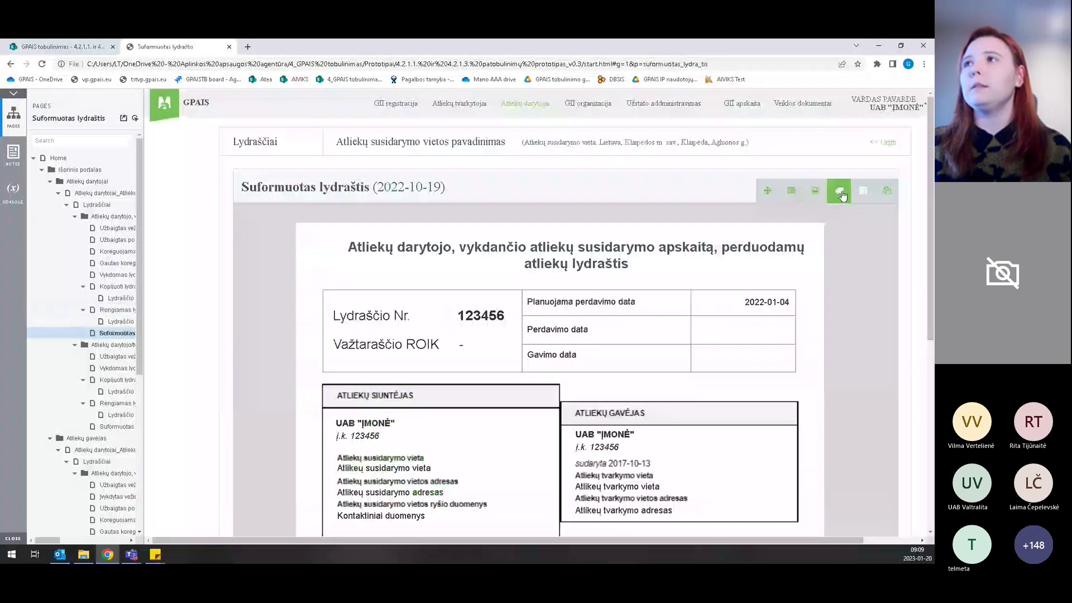
Execute the transport for the formed lydraštis, choosing "Atliekų siuntėjas sveria perduodamas atliekas" under Perduodamos atliekos.
click(840, 192)
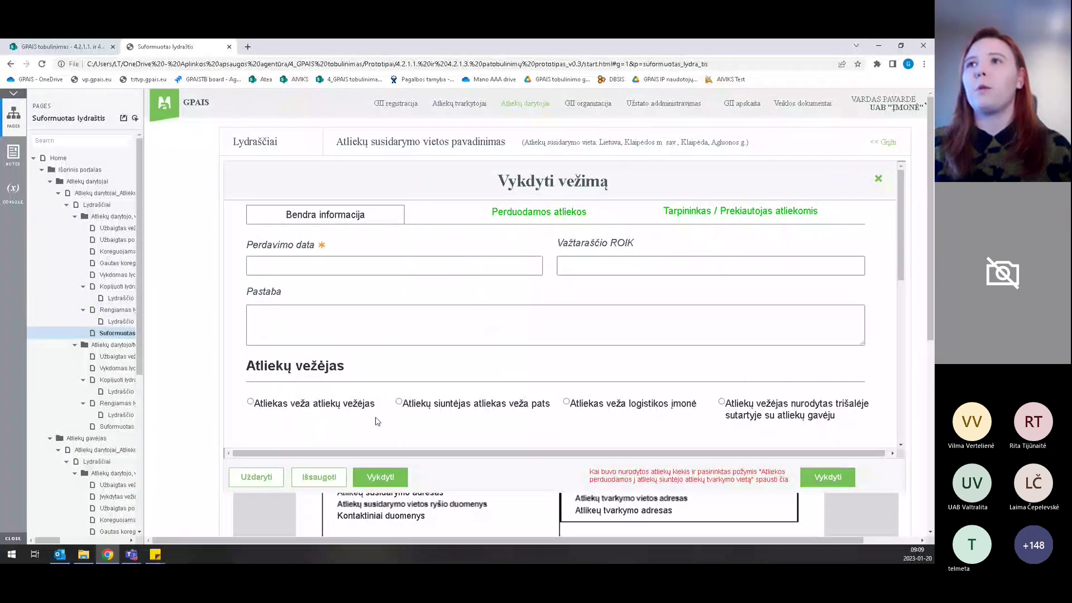
click(525, 221)
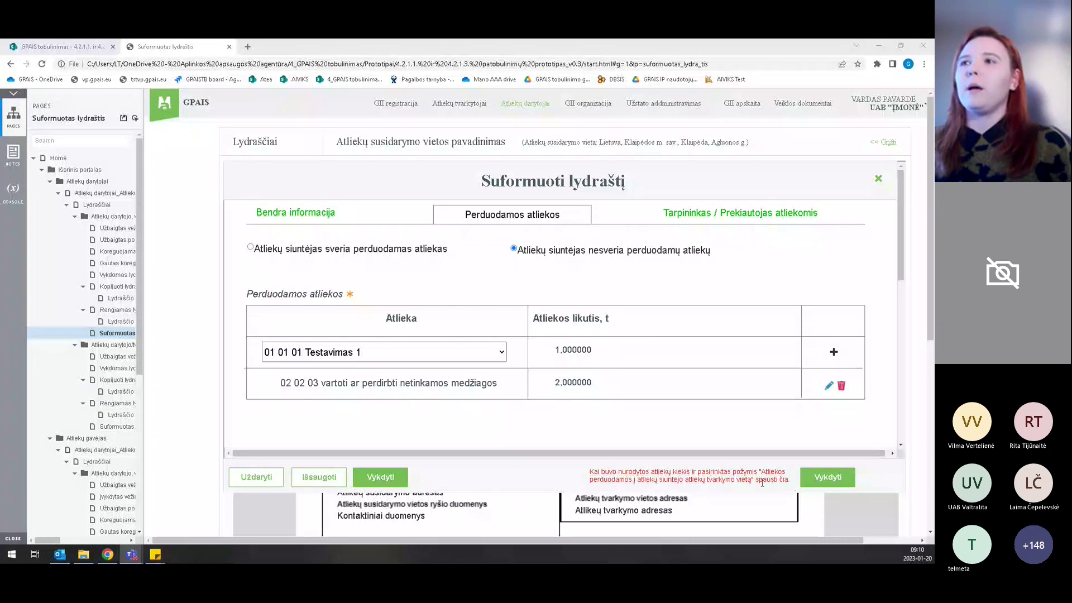
click(286, 224)
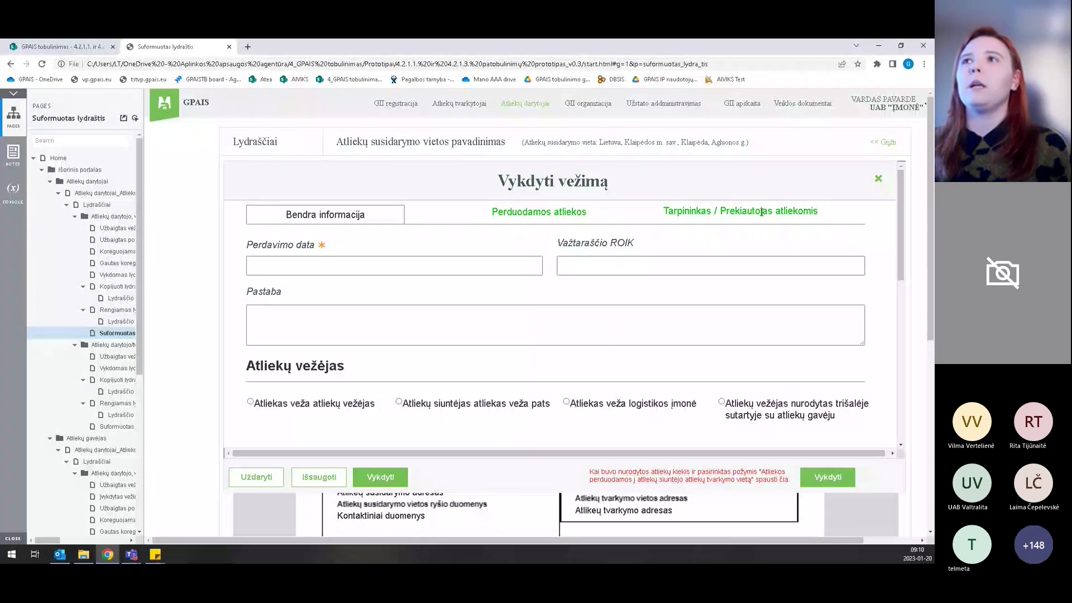
click(539, 212)
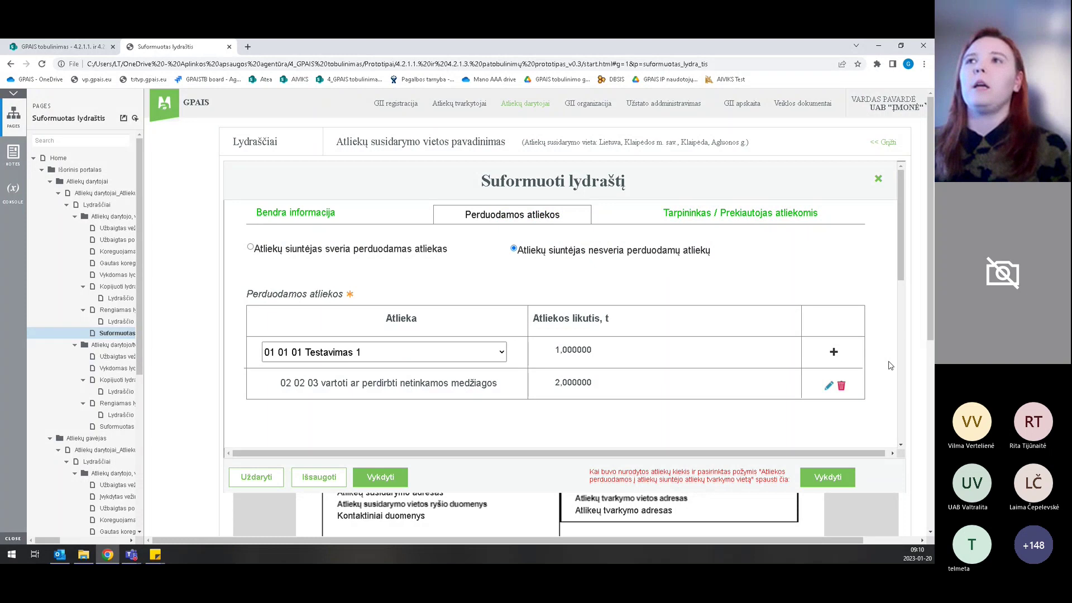
click(251, 248)
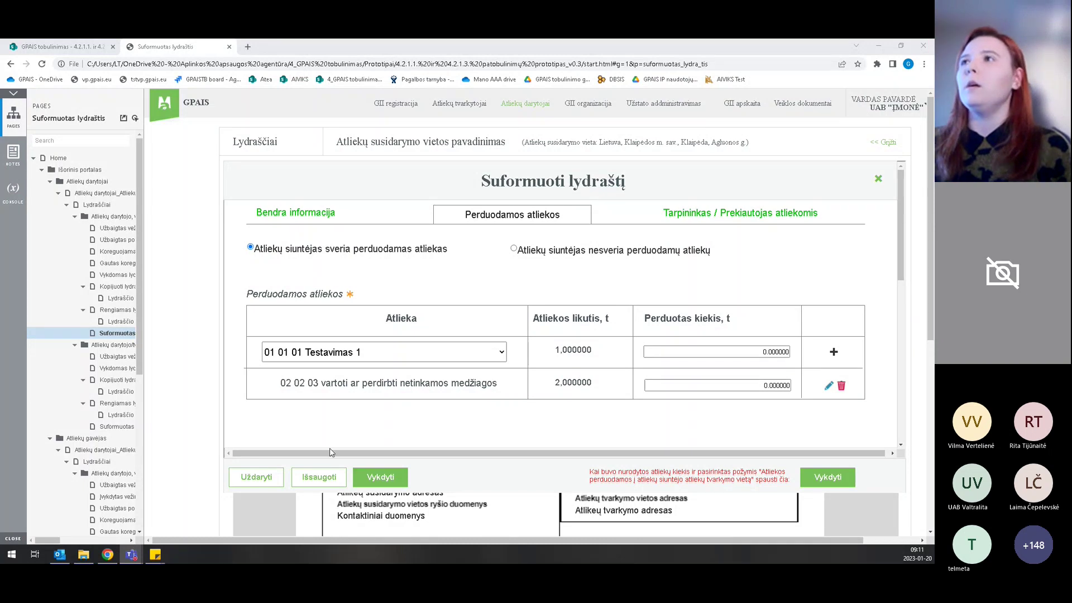
click(387, 478)
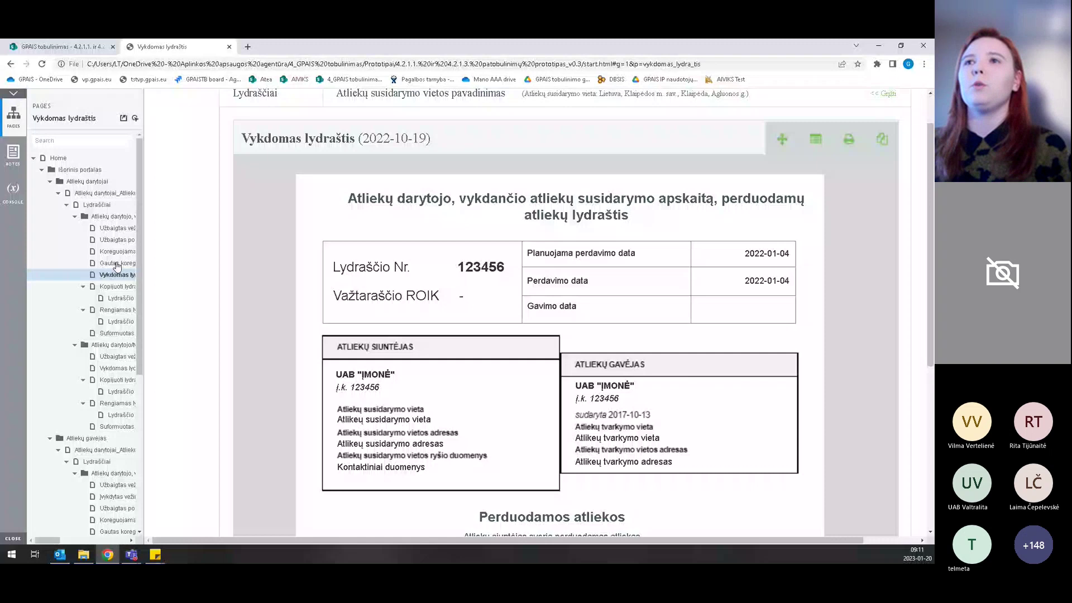
Open the producer's copied lydraštis, review its Perduodamos atliekos and Bendra informacija sections, and form the lydraštis.
click(116, 286)
click(523, 217)
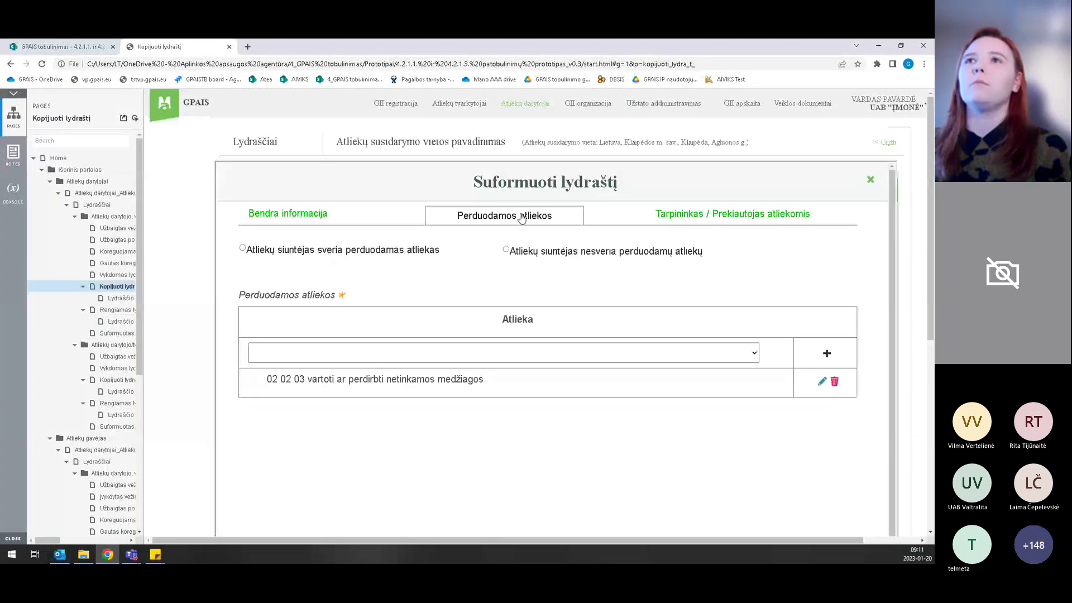
click(277, 223)
scroll(402, 397, down, 10)
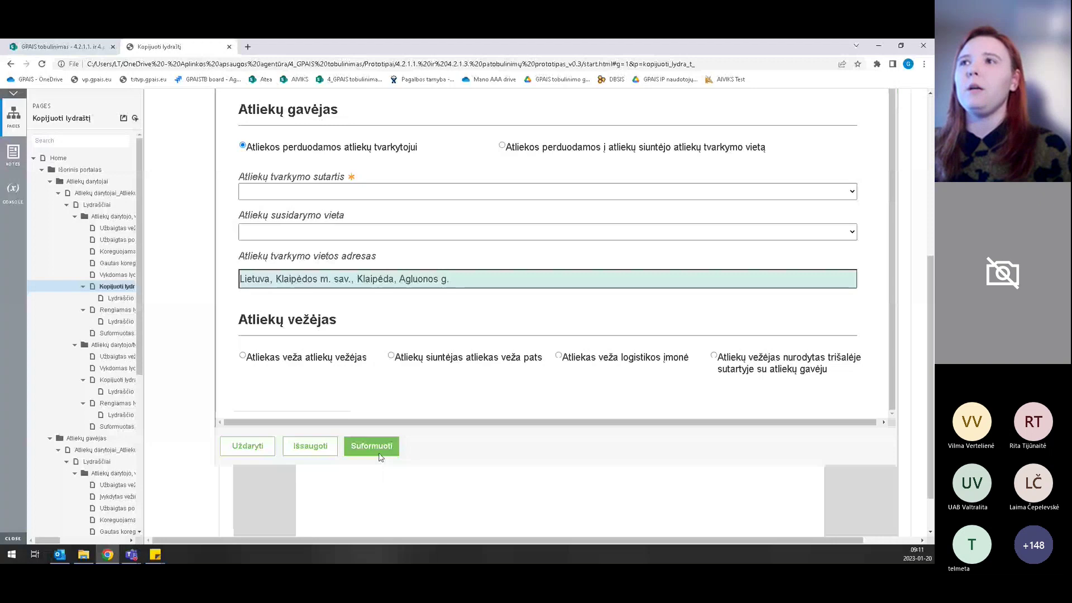
click(378, 451)
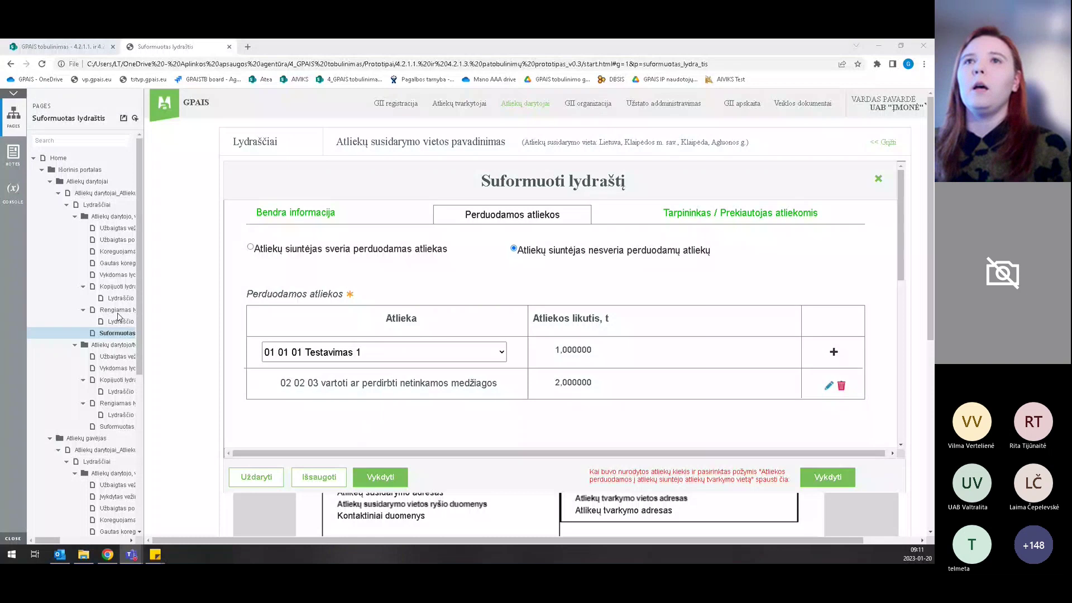
Correct the completed alternative-transfer lydraštis, setting Perduotas kiekis for waste 02 02 03 to 3.000000 t.
click(116, 357)
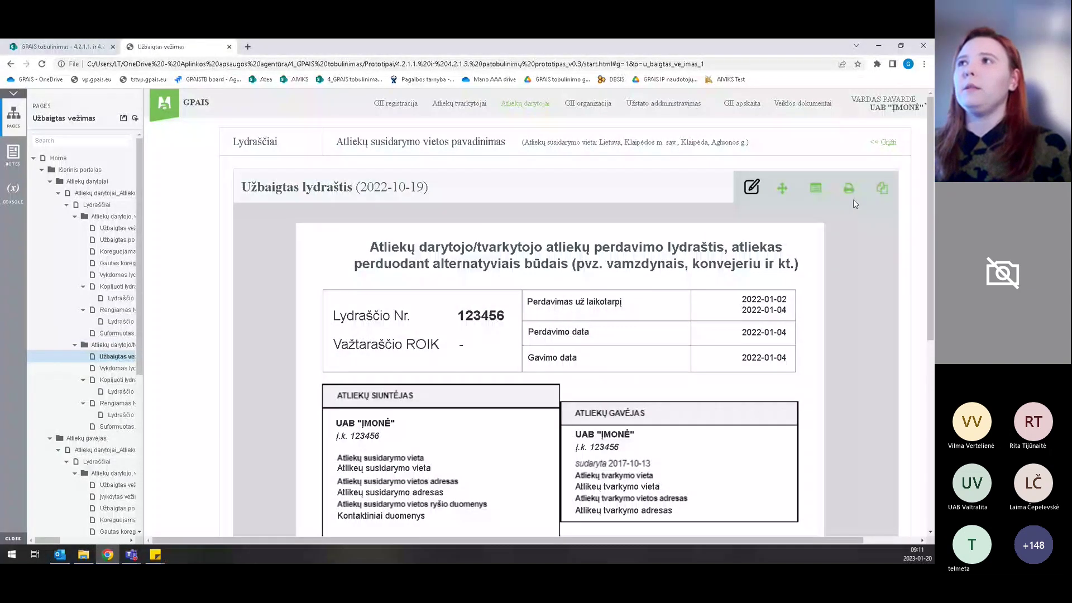
scroll(703, 275, down, 6)
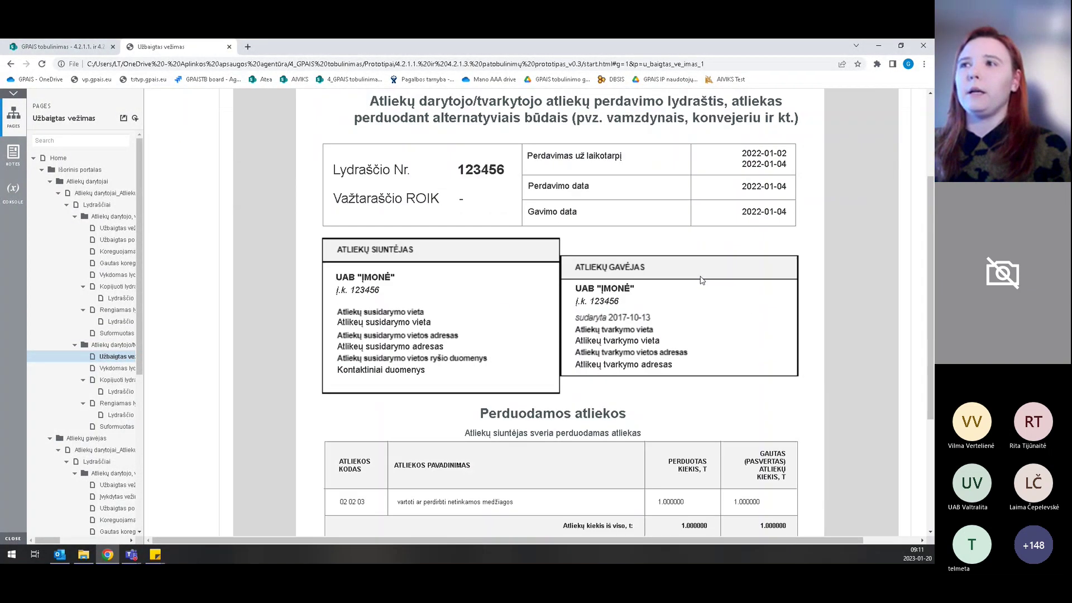
scroll(836, 207, up, 6)
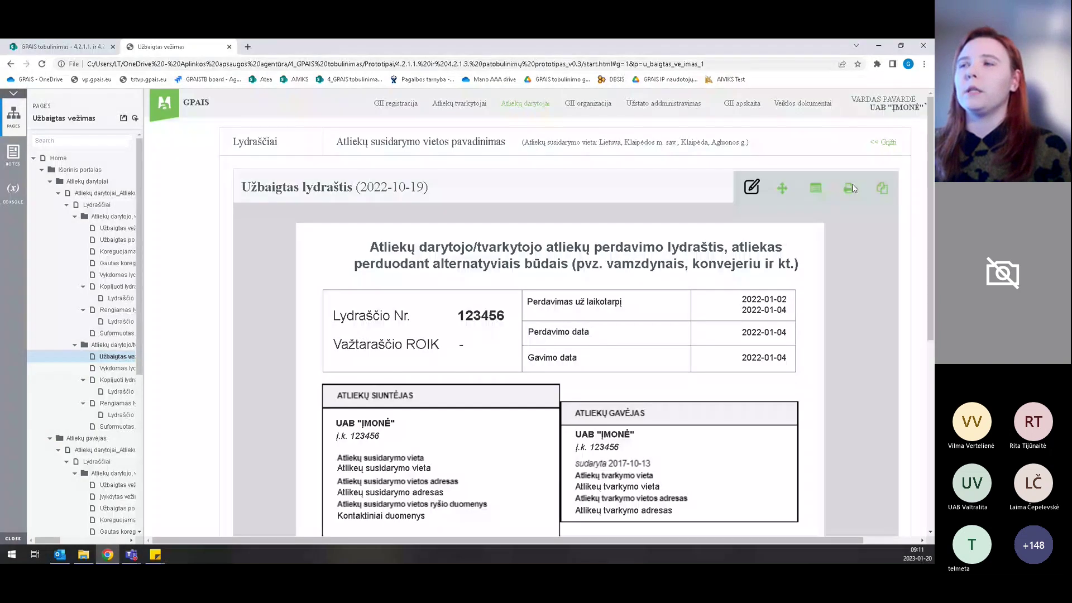
click(753, 188)
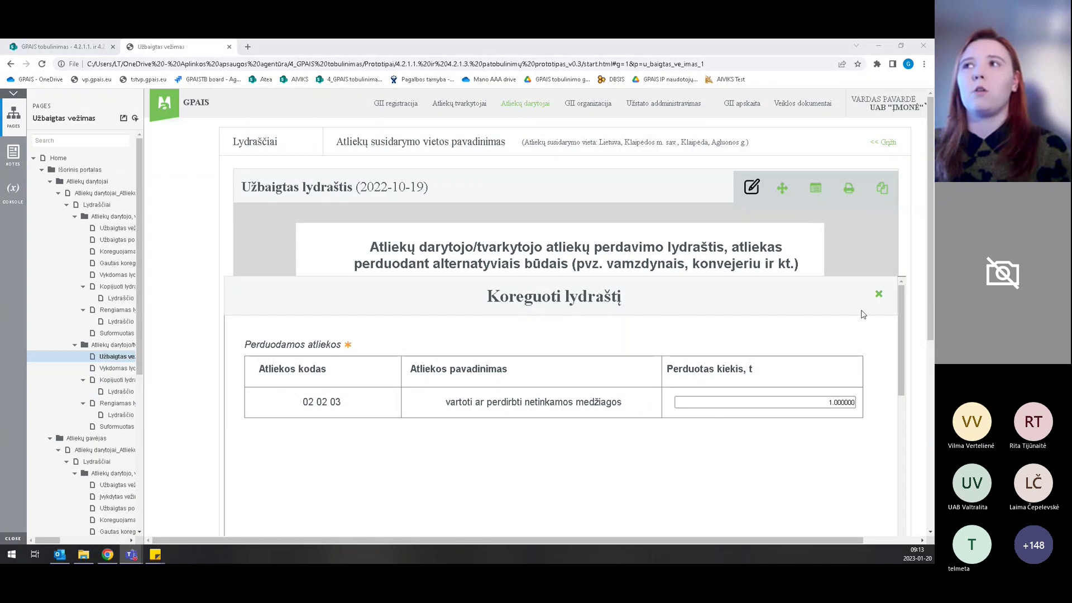
click(750, 364)
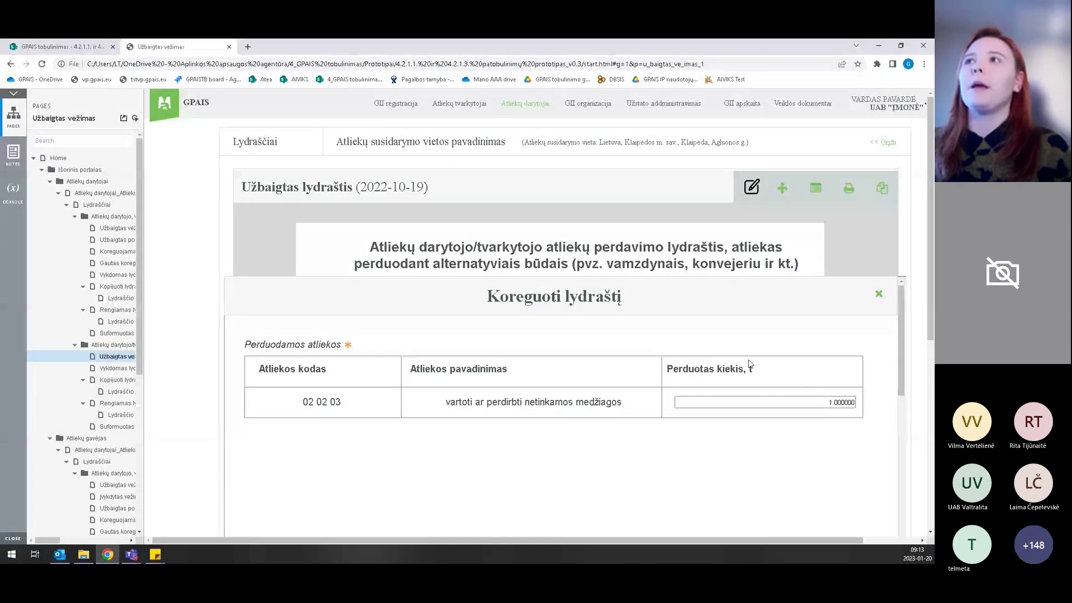
click(793, 403)
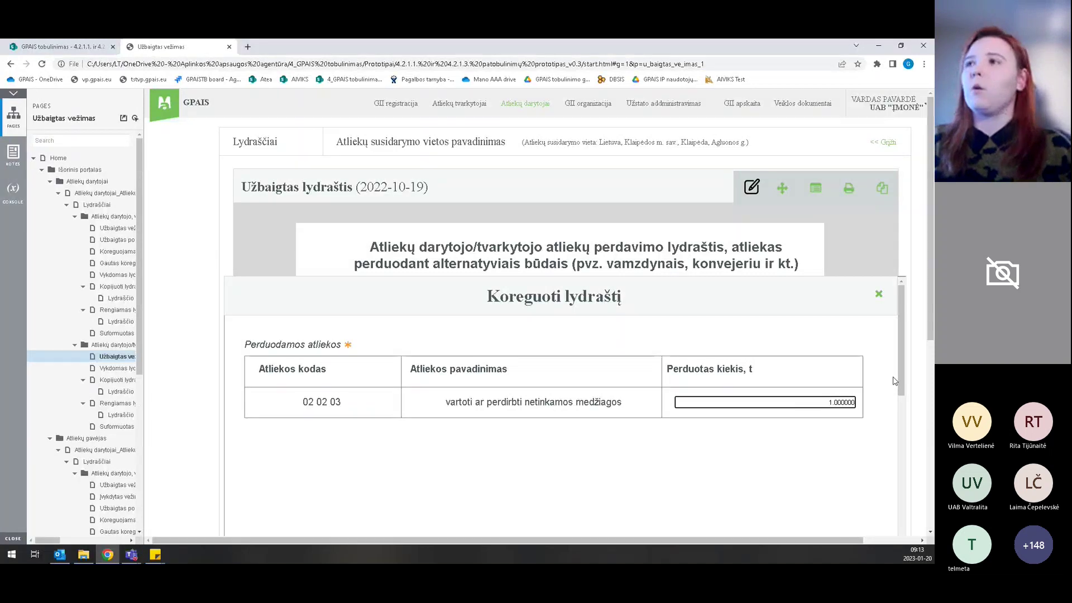
key(Delete)
key(Delete)
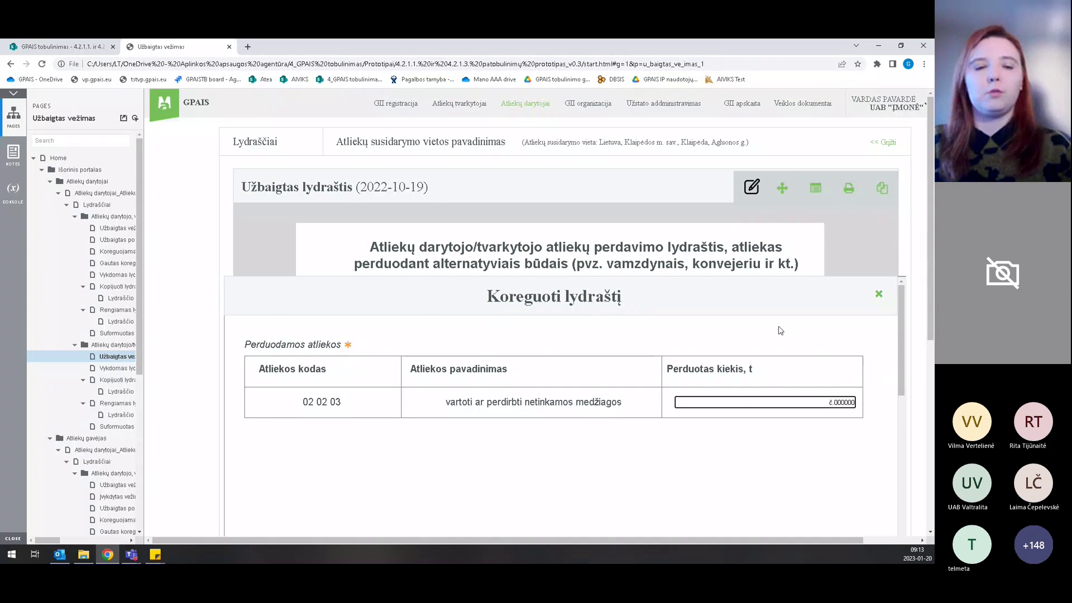
text(3.)
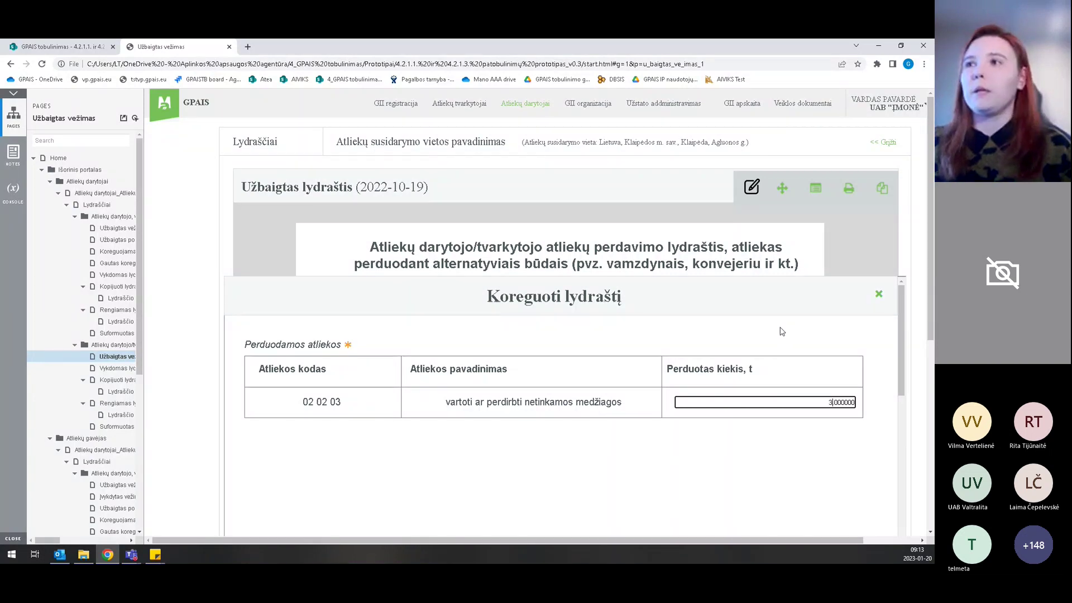
scroll(797, 349, down, 5)
click(312, 355)
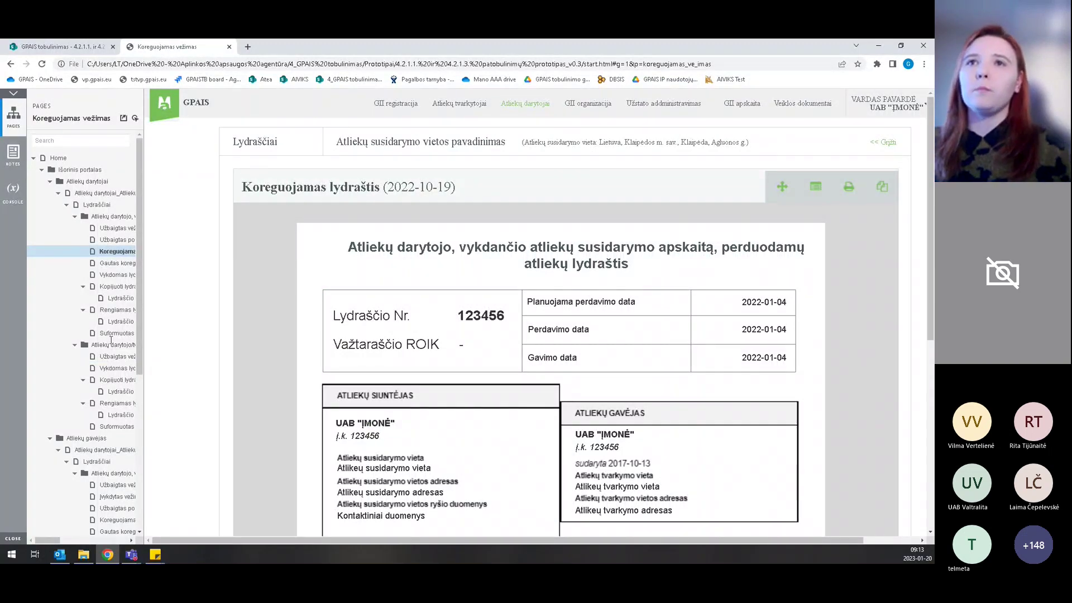
Review the Perduodamos atliekos table of the Koreguojamas lydraštis and return to the producer's Lydraščiai list.
scroll(698, 313, down, 5)
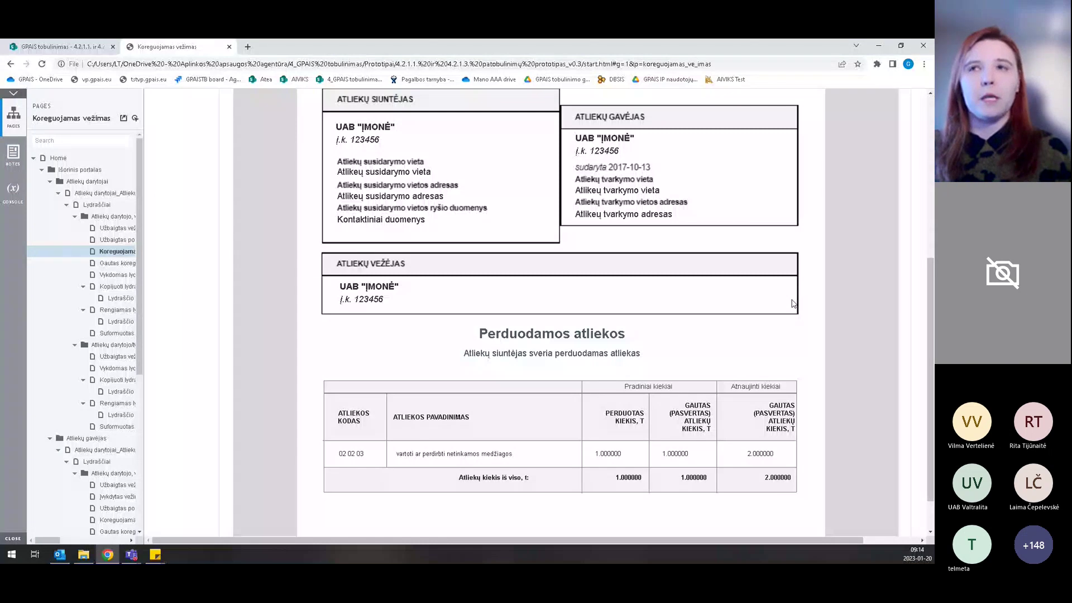
click(98, 205)
scroll(581, 235, down, 3)
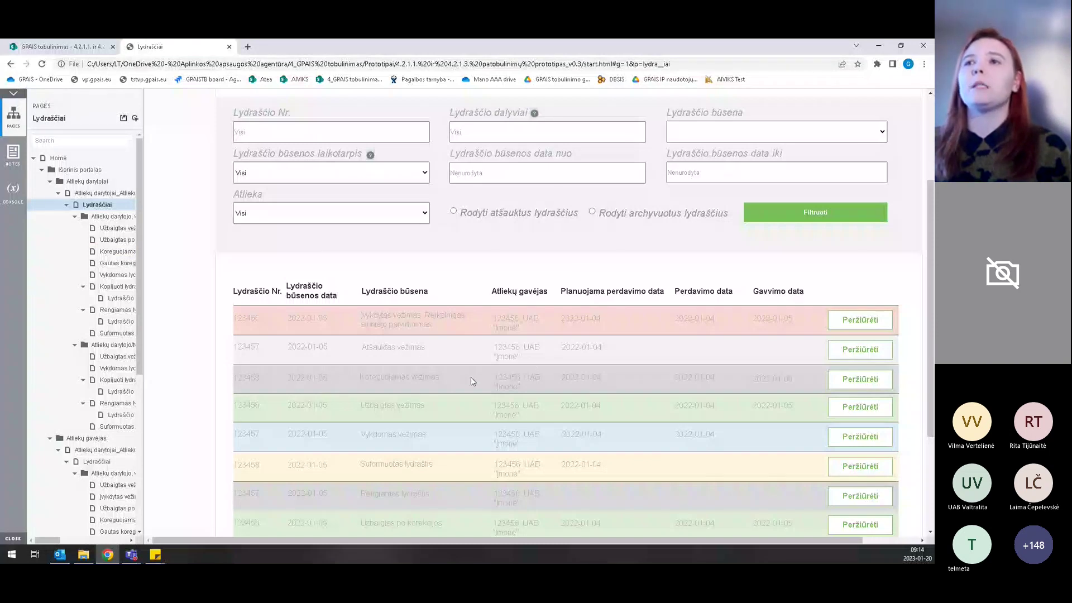
scroll(470, 377, down, 1)
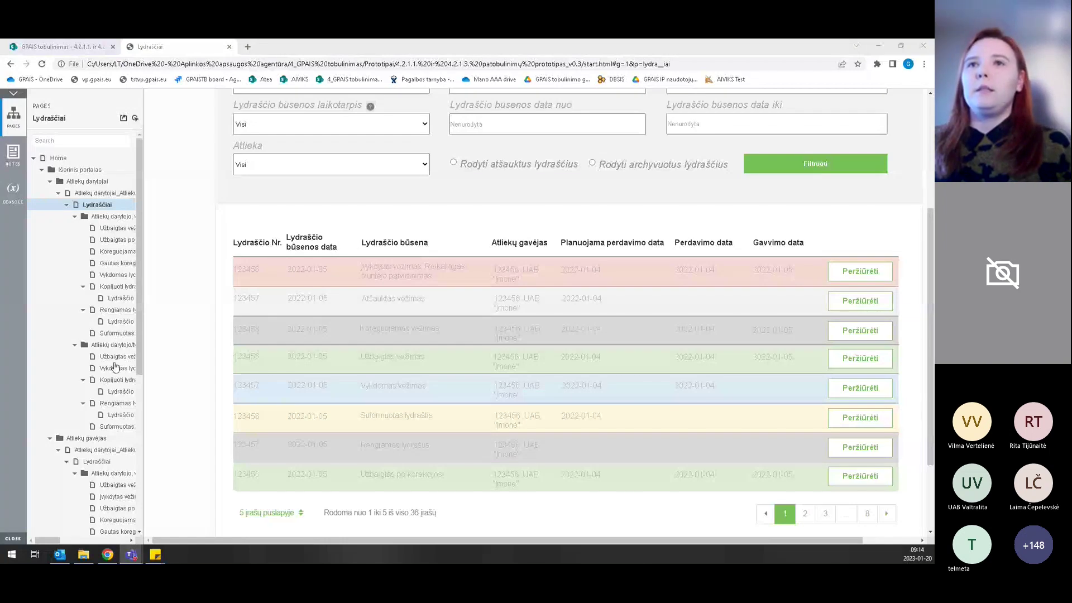
Examine the alternative-transfer lydraštis in its Rengiamas, Užbaigtas and Vykdomas states, including the Perduodamos atliekos table.
click(120, 391)
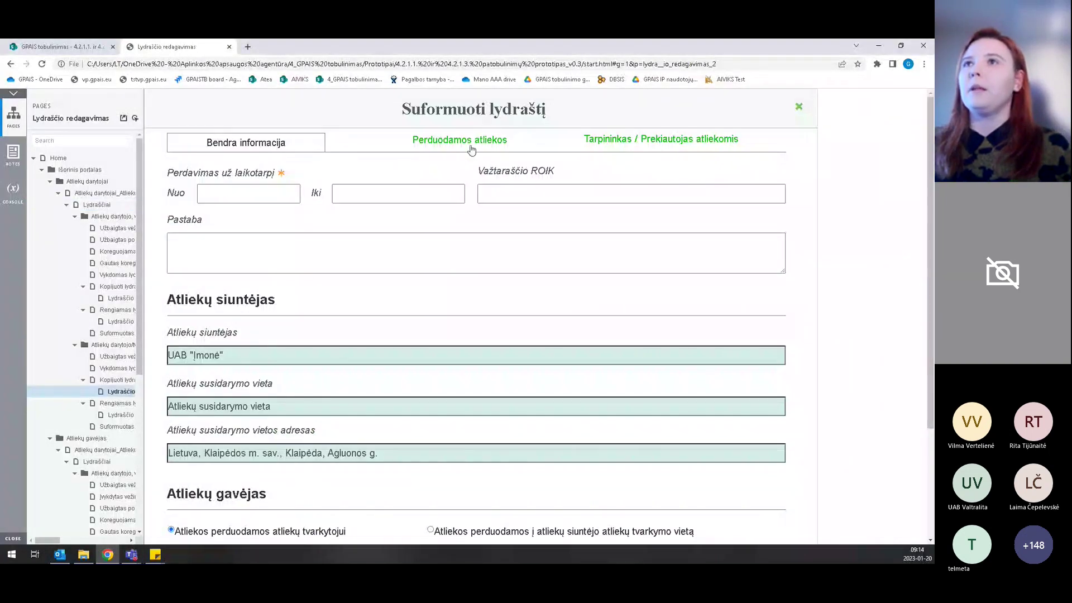
click(117, 380)
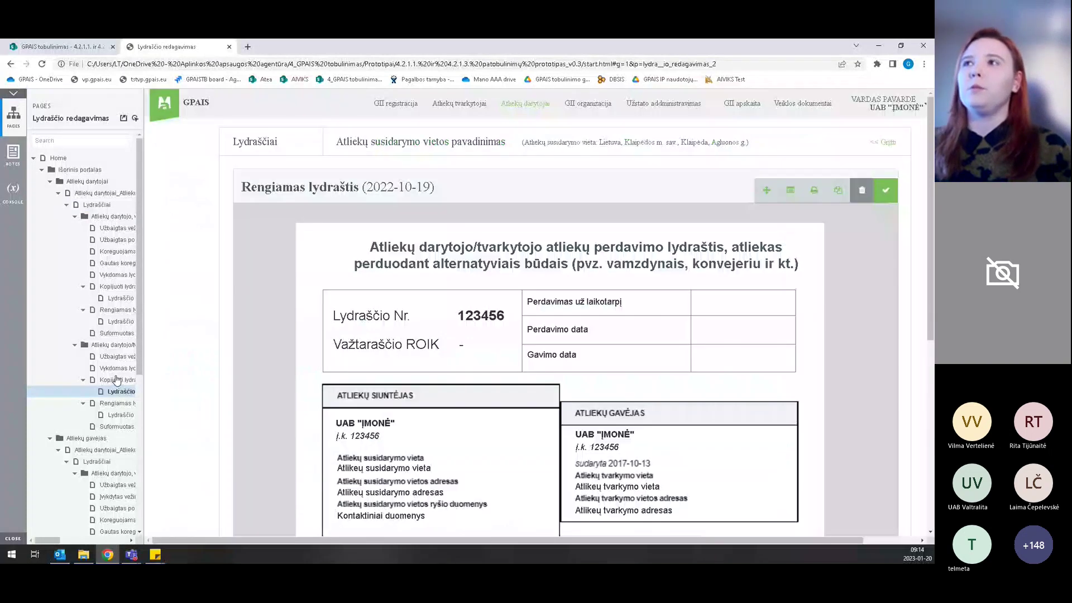
click(116, 380)
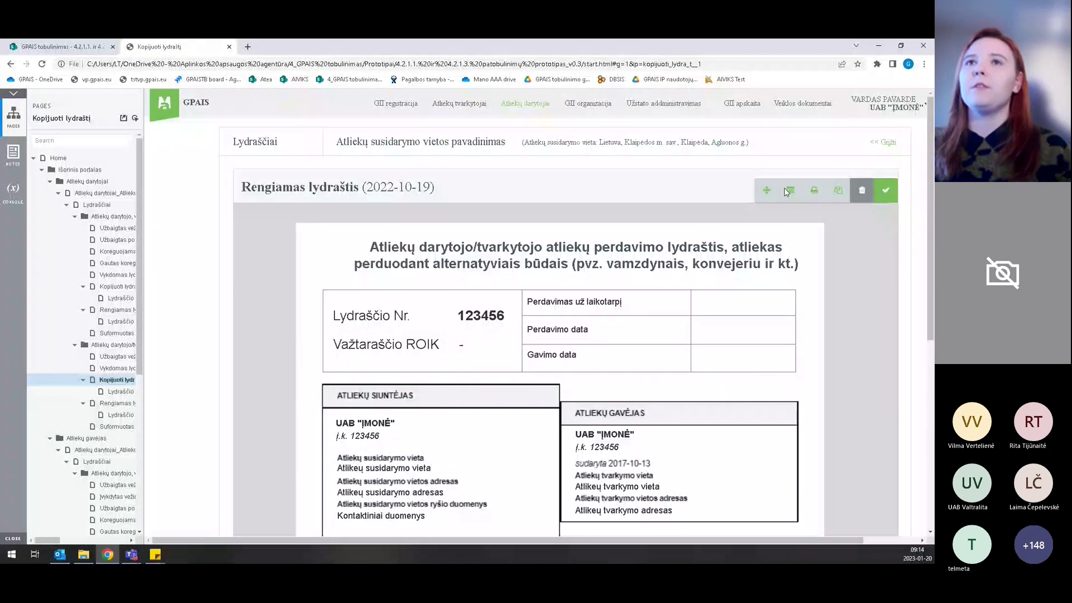
click(787, 191)
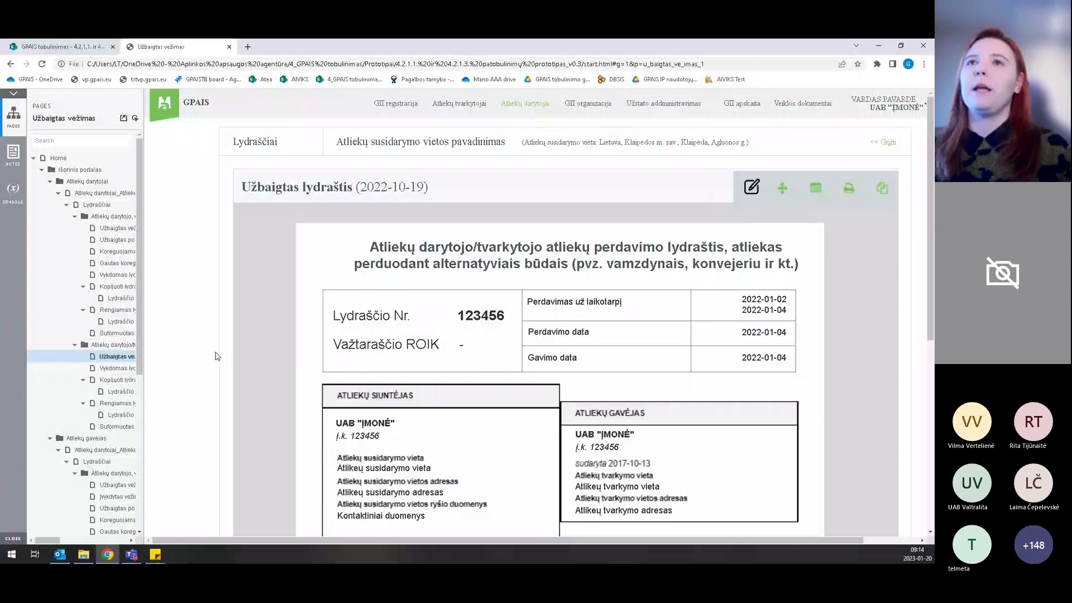
click(752, 187)
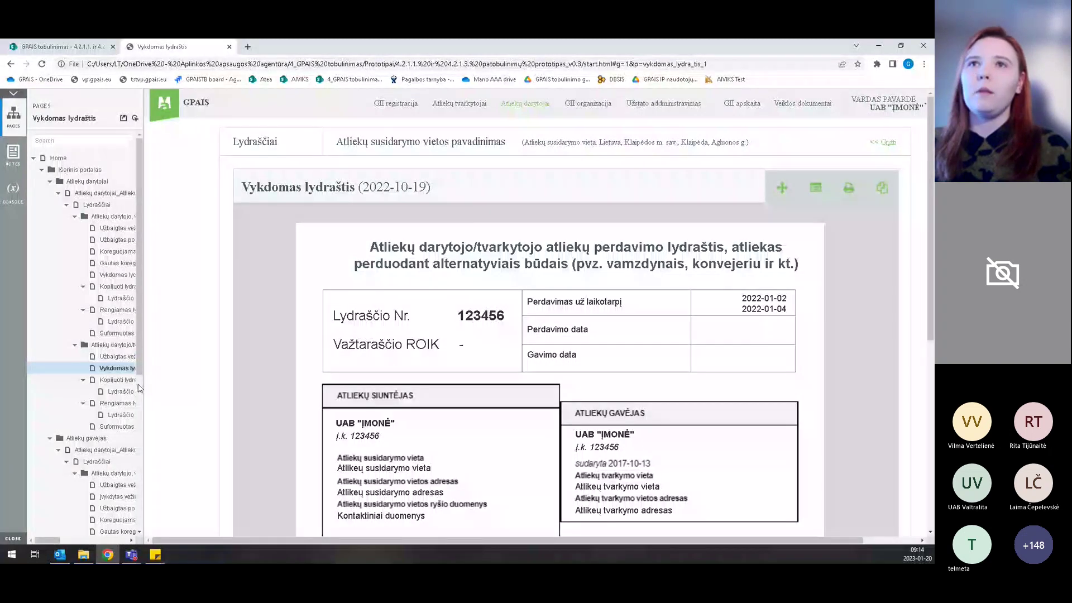
scroll(532, 347, down, 5)
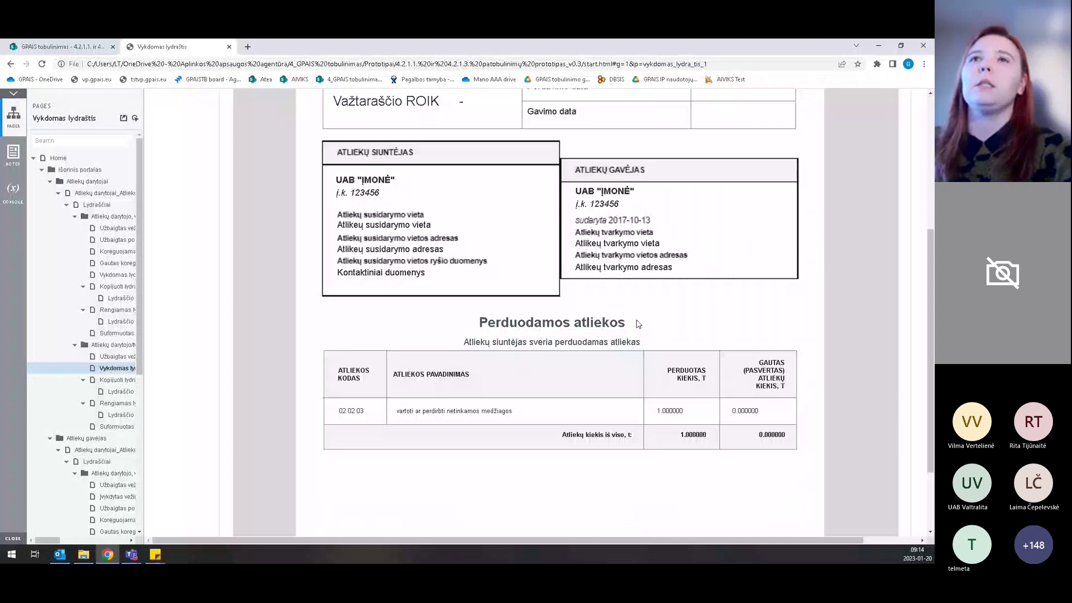
scroll(638, 324, down, 2)
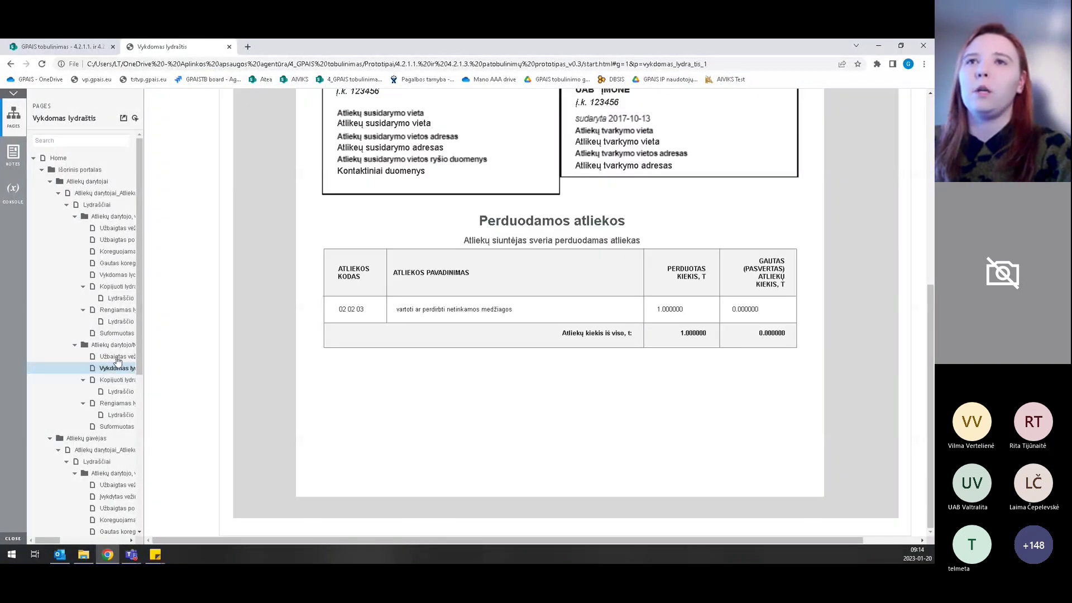
Examine the copied alternative-transfer lydraštis and the Bendra informacija fields of its Lydraščio redagavimas form.
click(117, 380)
scroll(599, 315, down, 7)
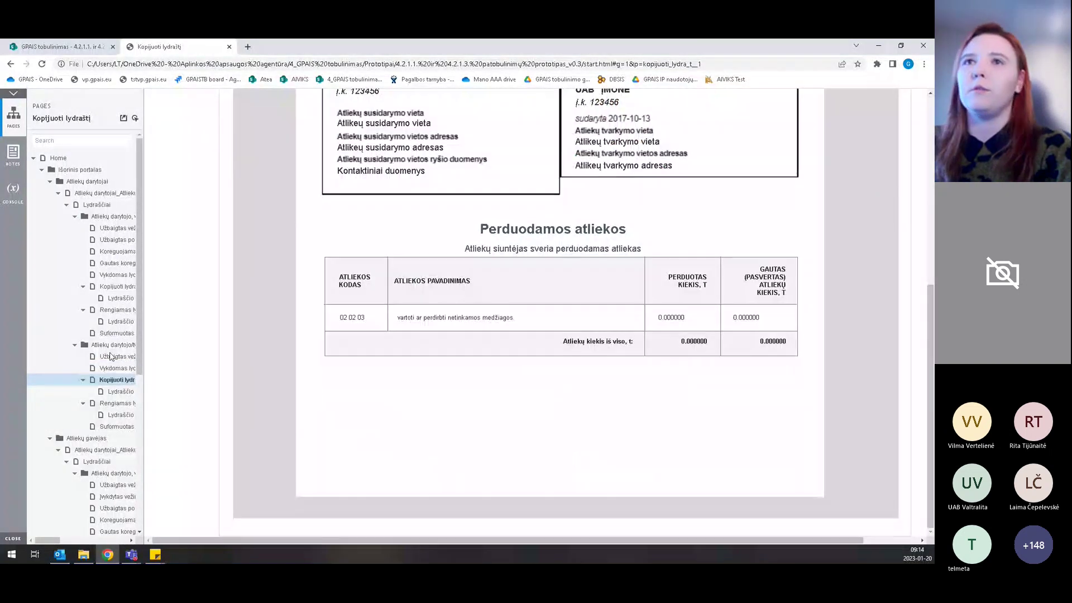
click(120, 392)
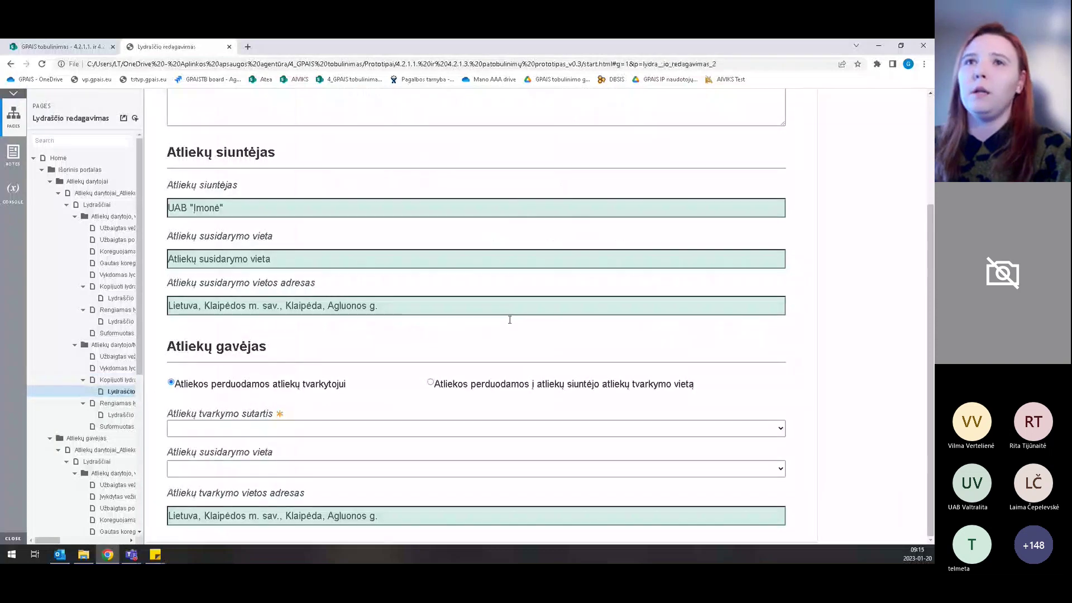
click(120, 393)
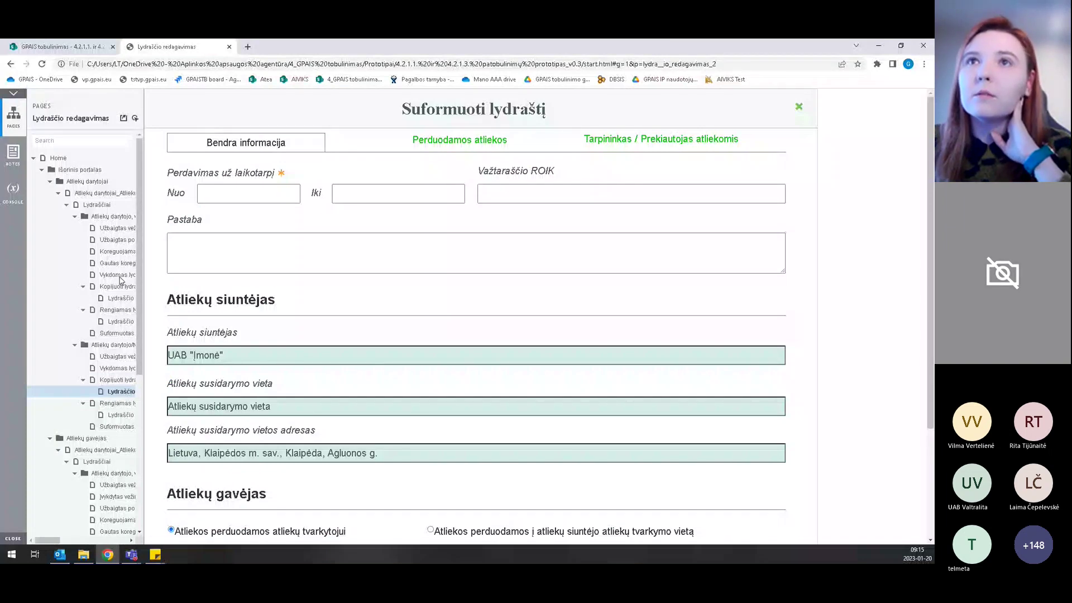
Compare the producer's Užbaigtas po korekcijos and Koreguojamas lydraštis documents, including the initial and updated waste quantities.
click(122, 238)
scroll(820, 233, down, 2)
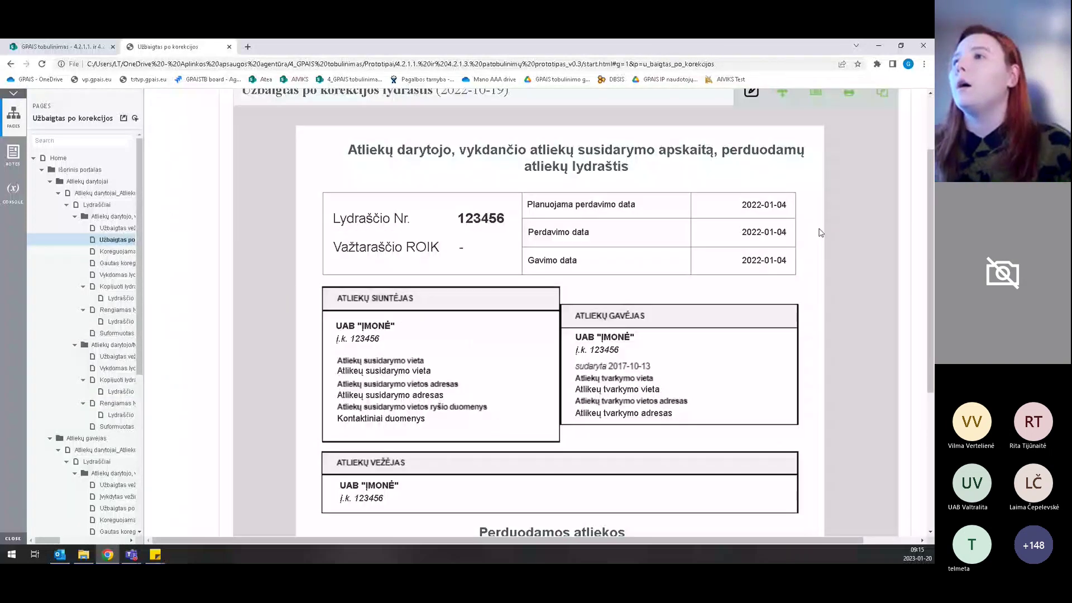
scroll(819, 232, down, 3)
scroll(819, 234, up, 5)
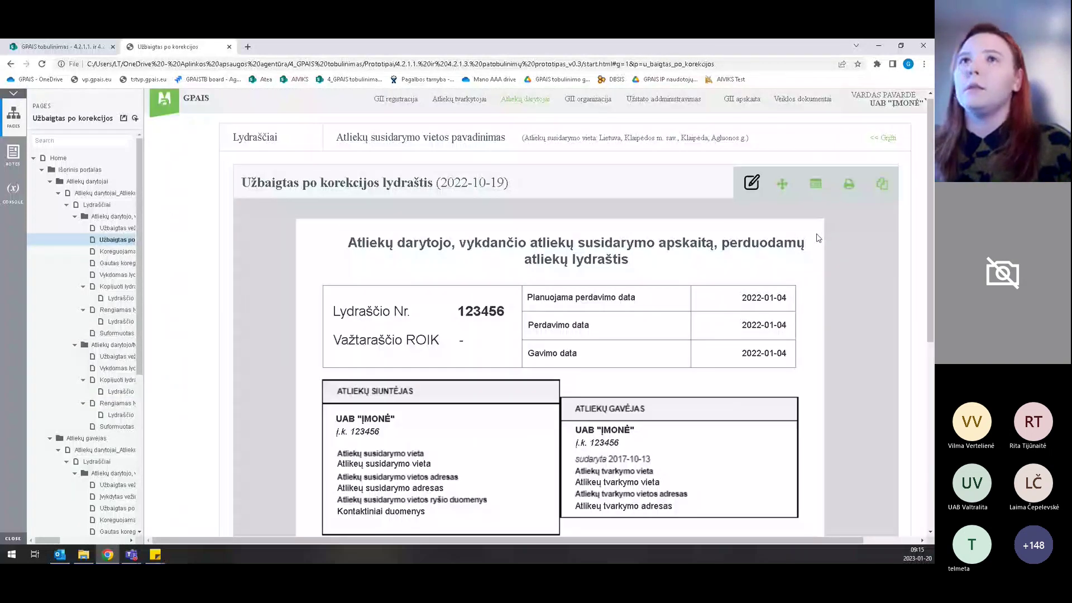
click(123, 253)
scroll(834, 251, down, 5)
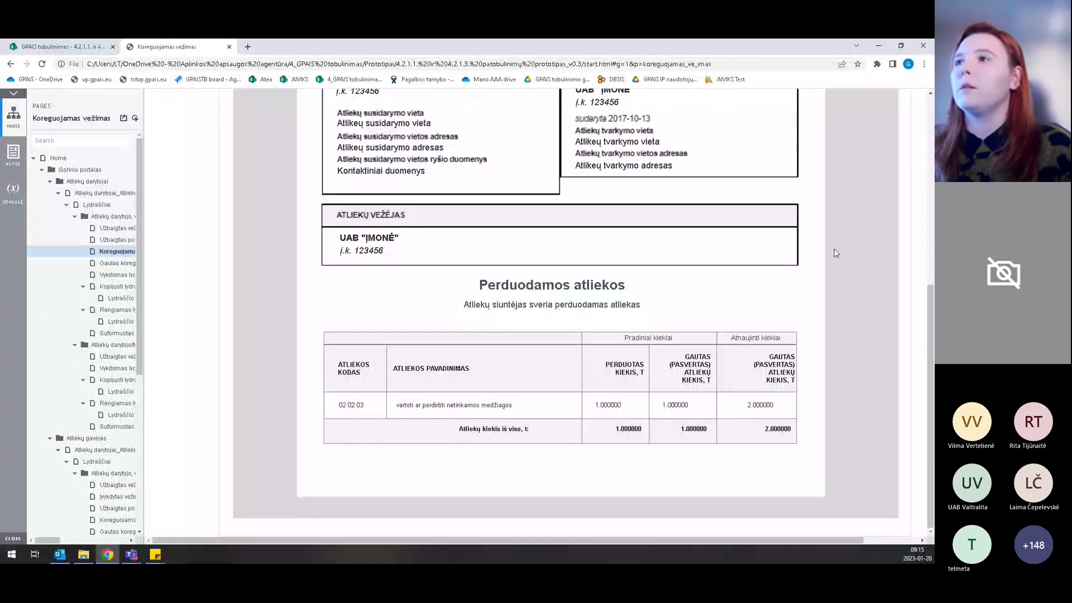
scroll(836, 253, up, 5)
Submit another correction of the Užbaigtas po korekcijos lydraštis, keeping Perduotas kiekis for waste 02 02 03 at 1.000000 t.
click(116, 240)
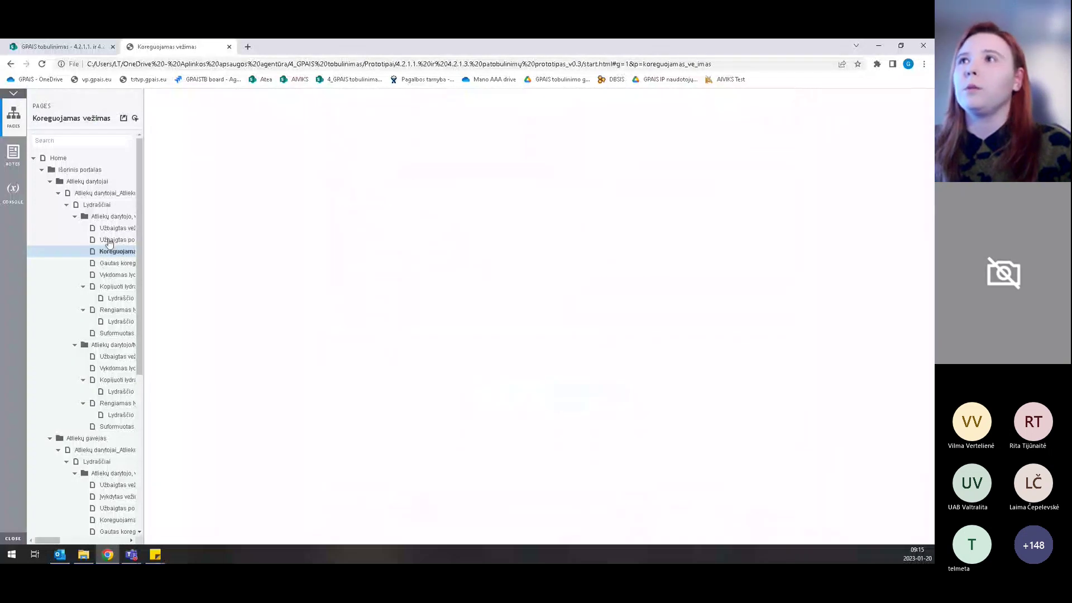
scroll(776, 199, down, 3)
scroll(776, 198, up, 3)
click(752, 188)
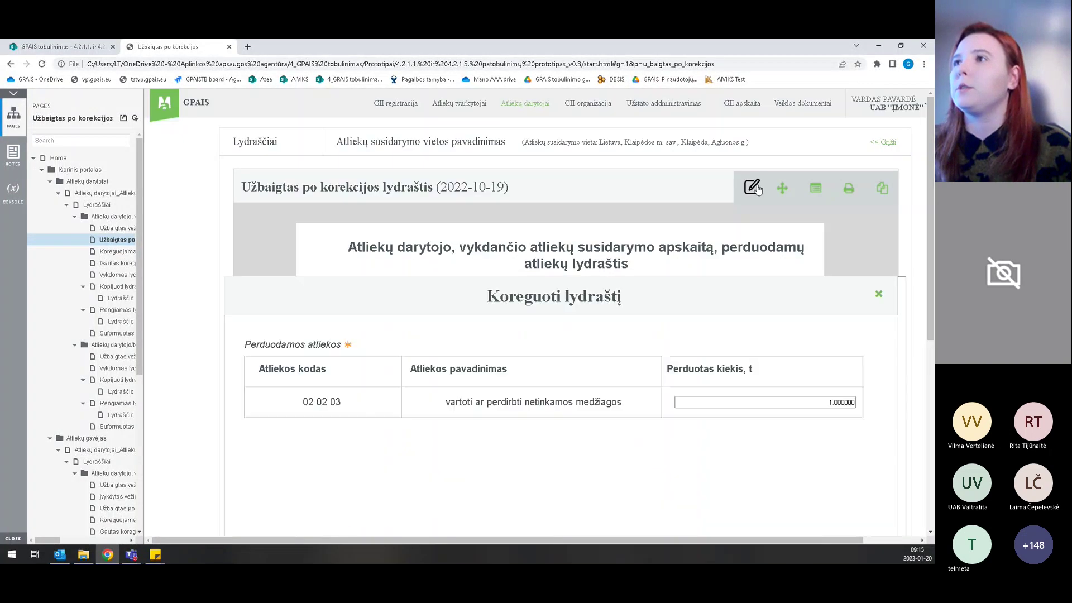
scroll(809, 371, down, 6)
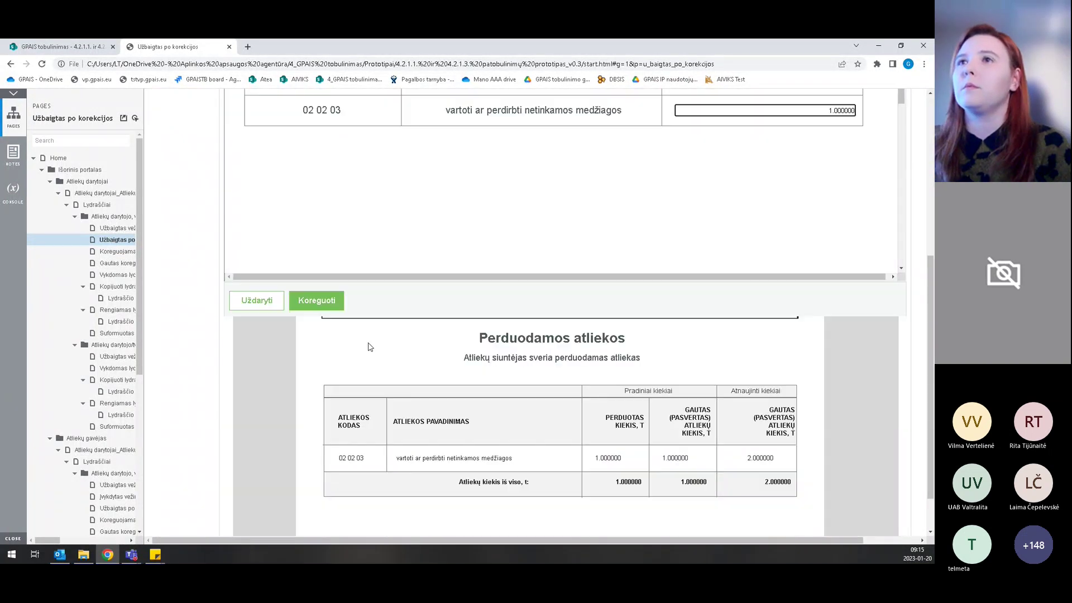
scroll(888, 292, down, 2)
scroll(866, 262, up, 6)
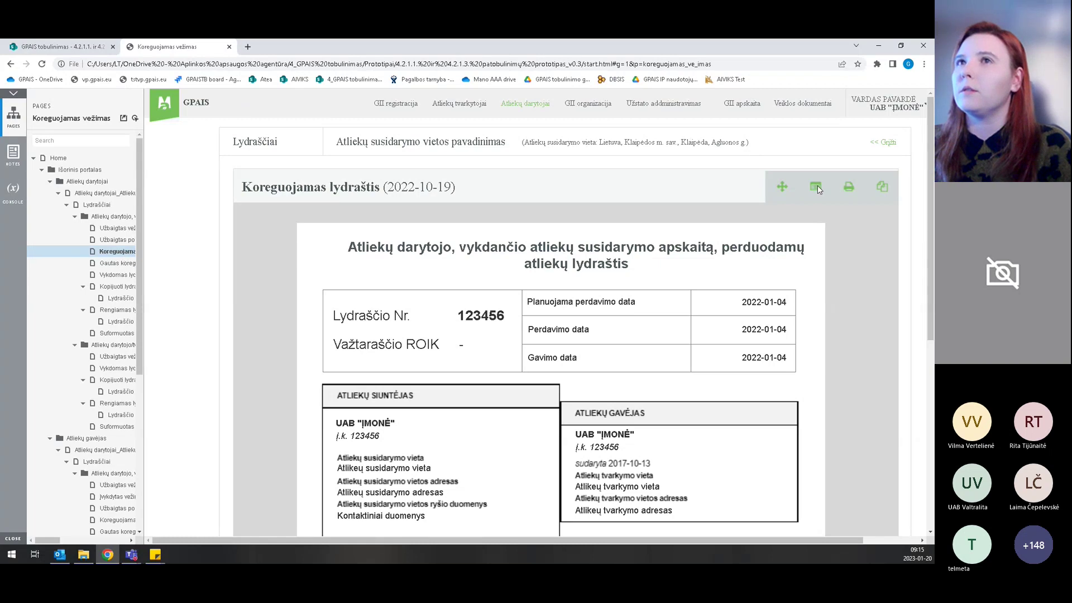
Review the Būsenų istorija of the Užbaigtas po korekcijos lydraštis, close it, and examine the Perduodamos atliekos table.
click(115, 240)
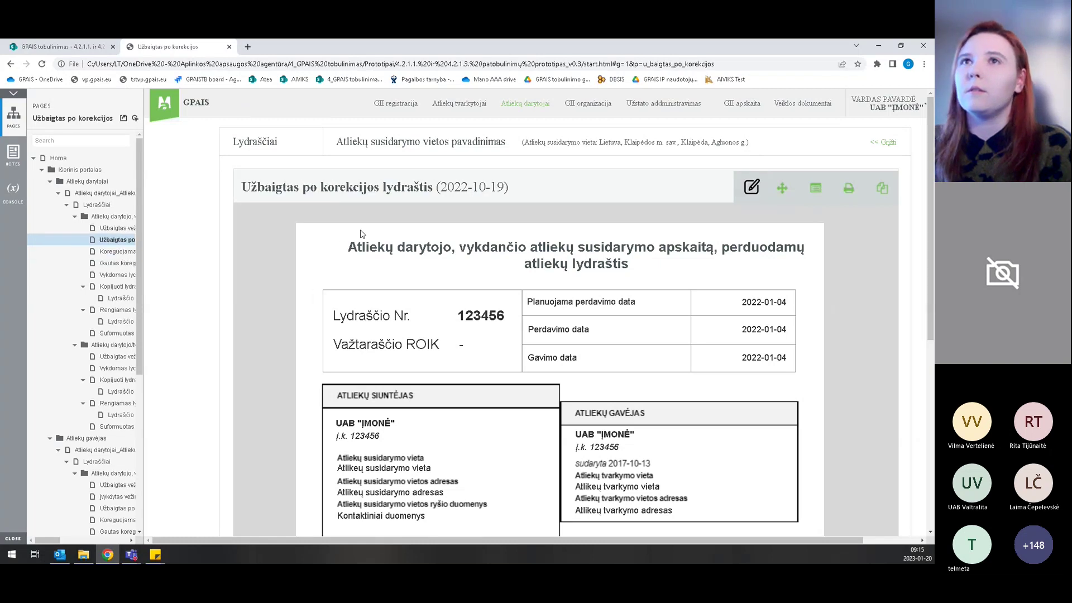
click(816, 190)
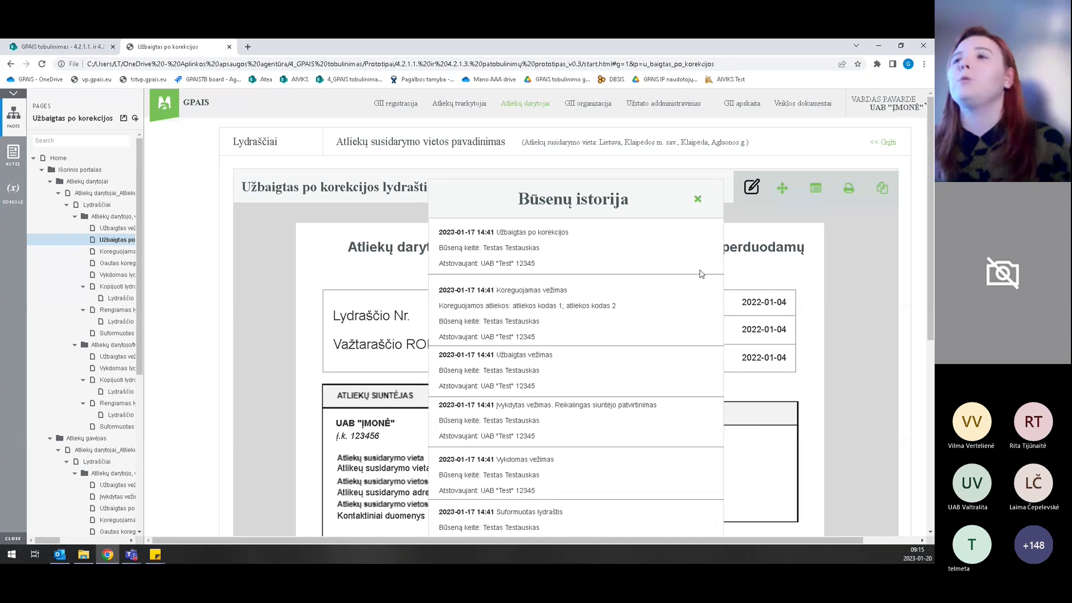
scroll(670, 282, down, 3)
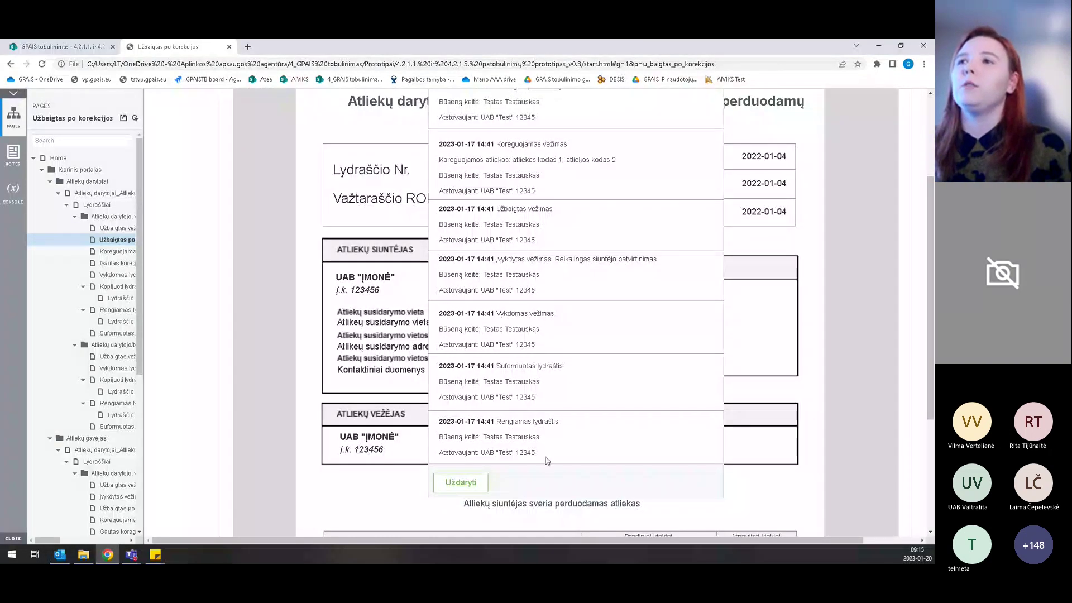
scroll(557, 185, up, 1)
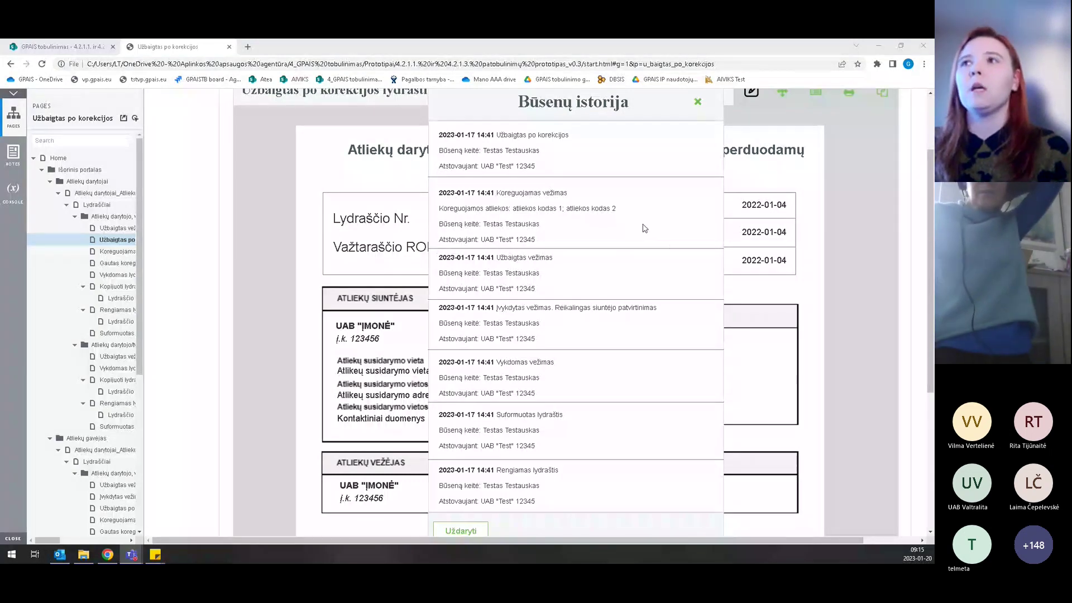
click(694, 266)
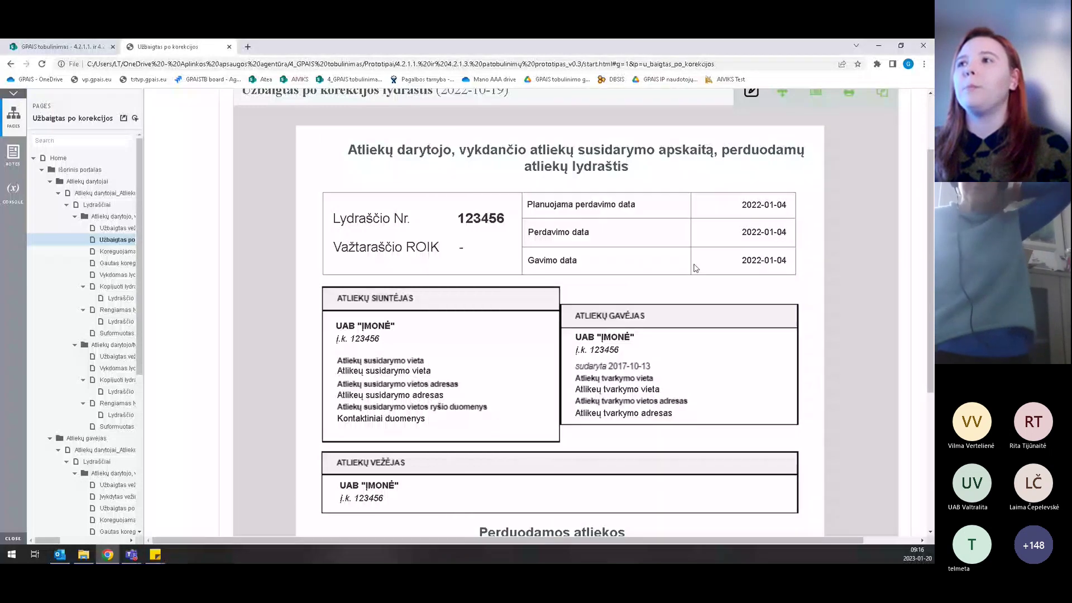
scroll(694, 268, down, 8)
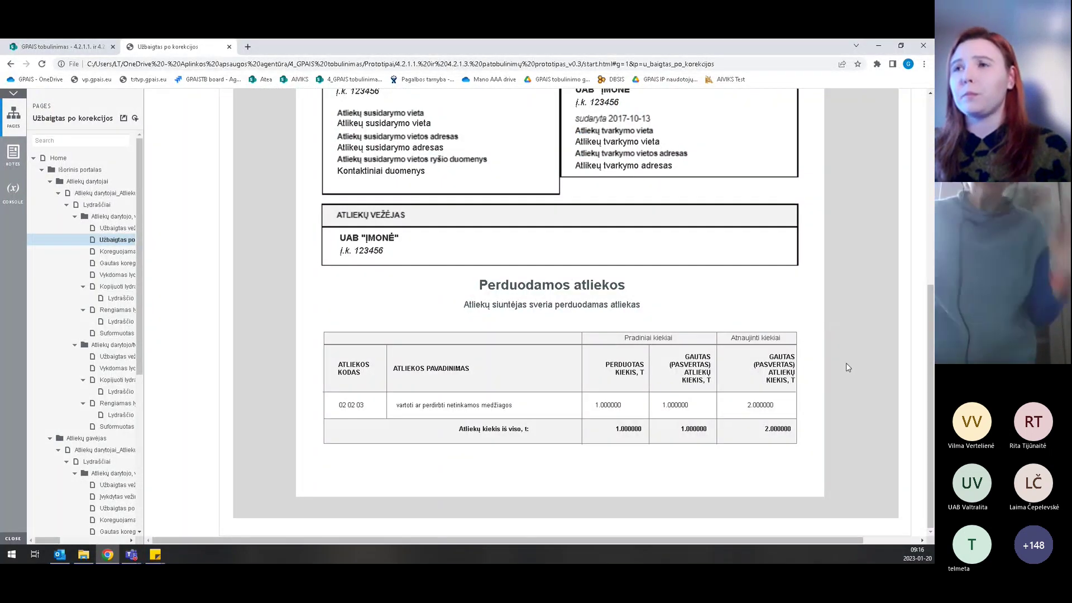